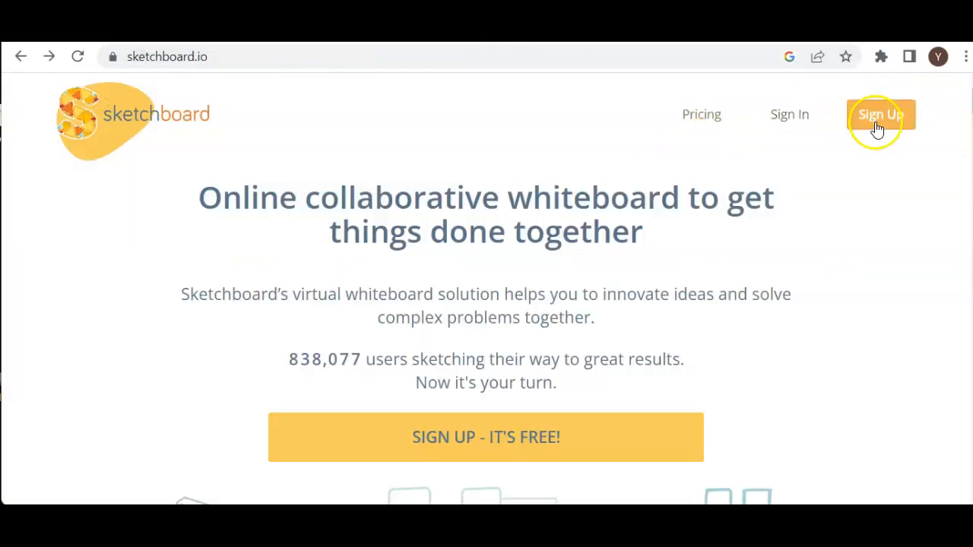
pyautogui.click(878, 116)
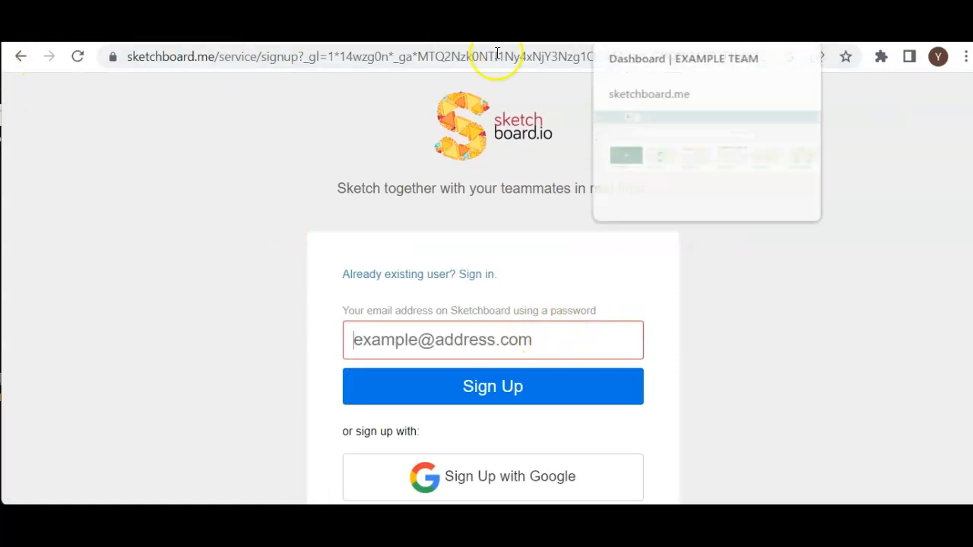
pyautogui.click(21, 56)
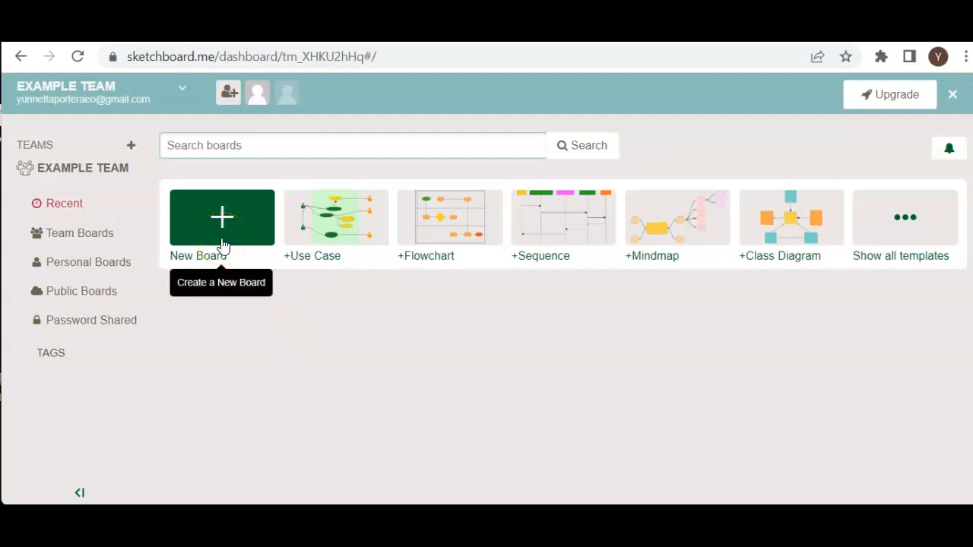
# Browse the full collection of board templates and close it without choosing one.
pyautogui.click(902, 230)
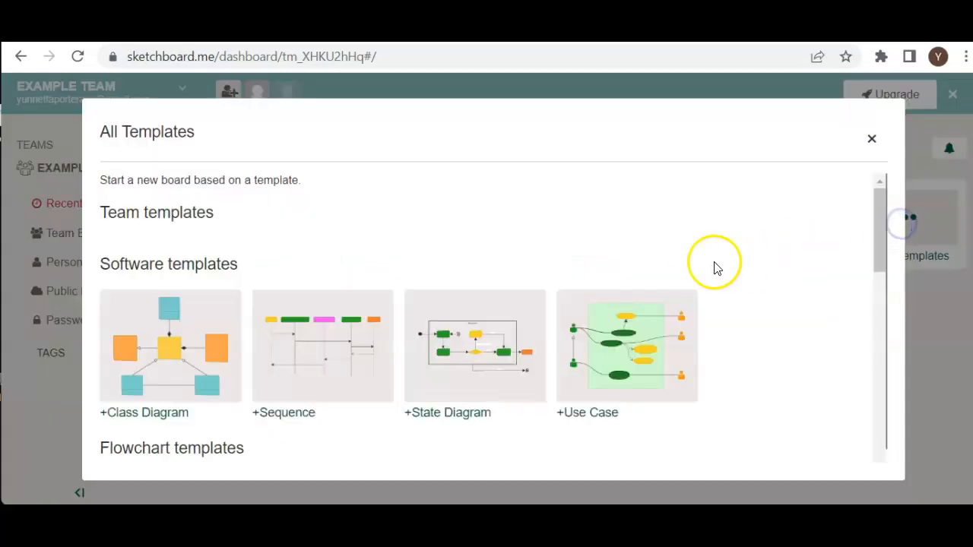
pyautogui.scroll(-3, 710, 296)
pyautogui.scroll(-6, 726, 338)
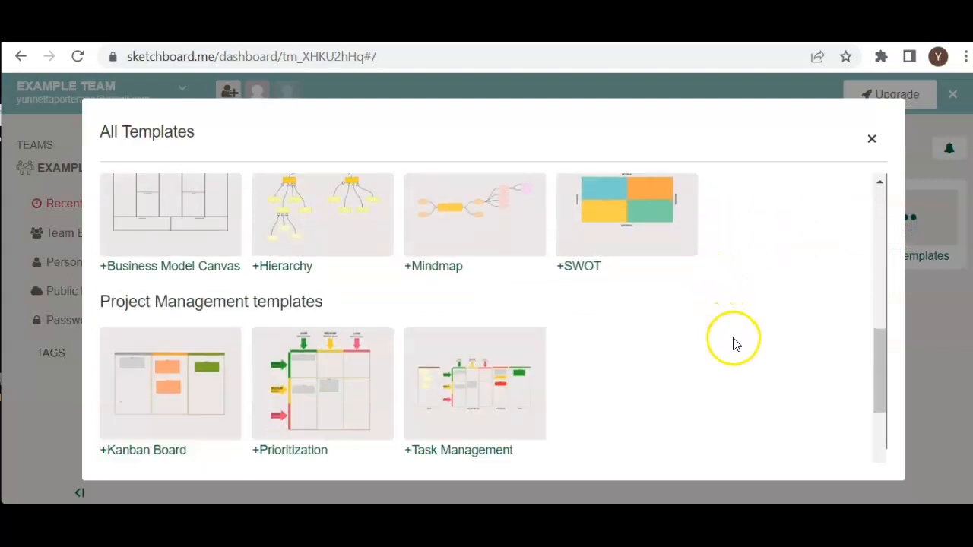
pyautogui.click(864, 140)
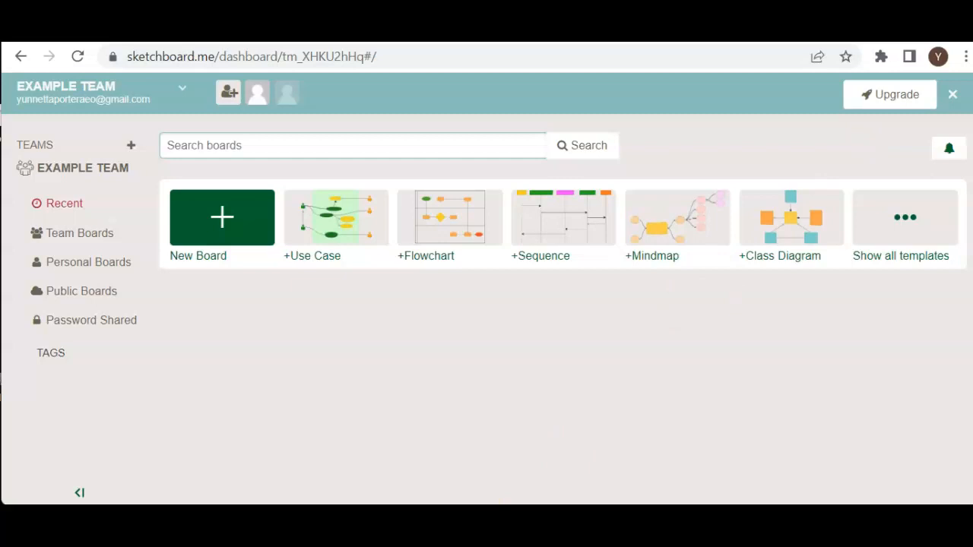
# Create a new board and name it example1.
pyautogui.click(232, 241)
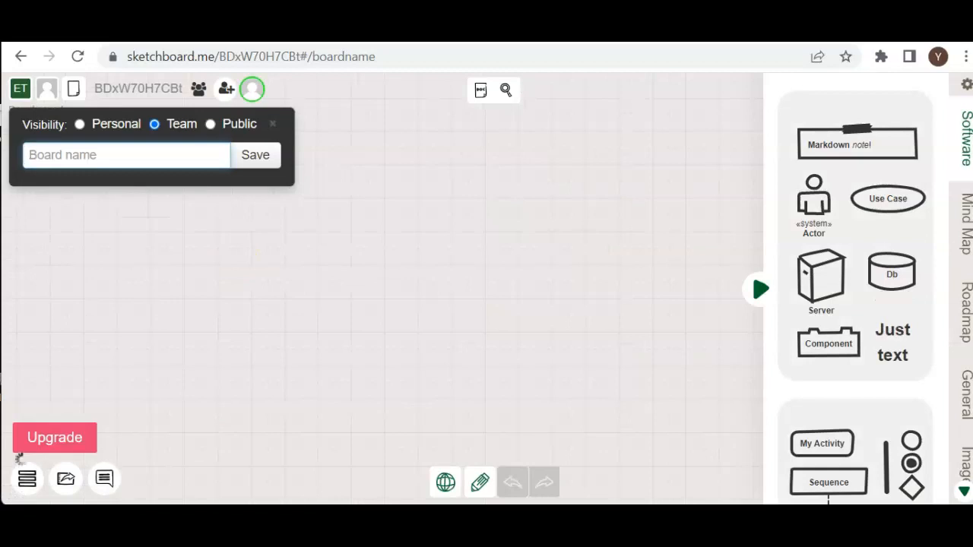
pyautogui.click(207, 162)
pyautogui.write('example1')
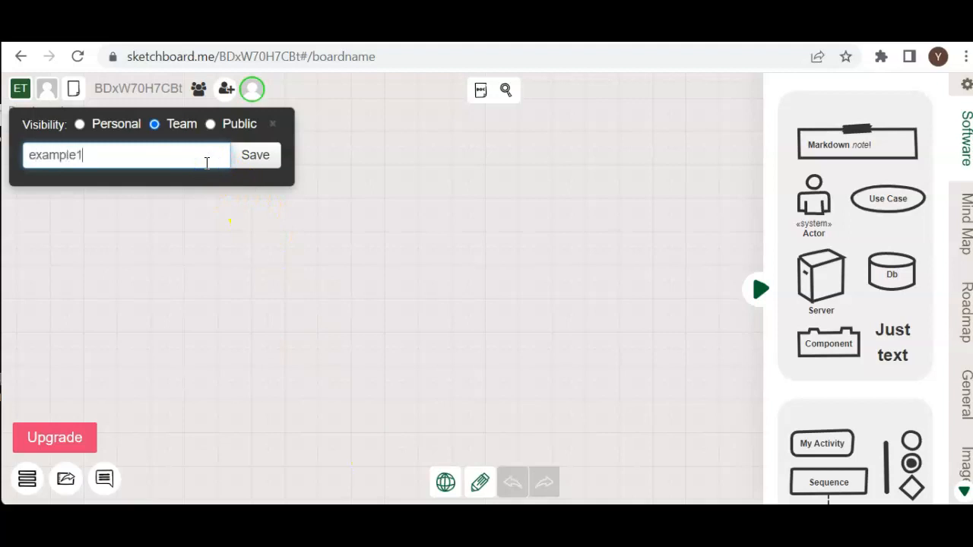
pyautogui.press('Return')
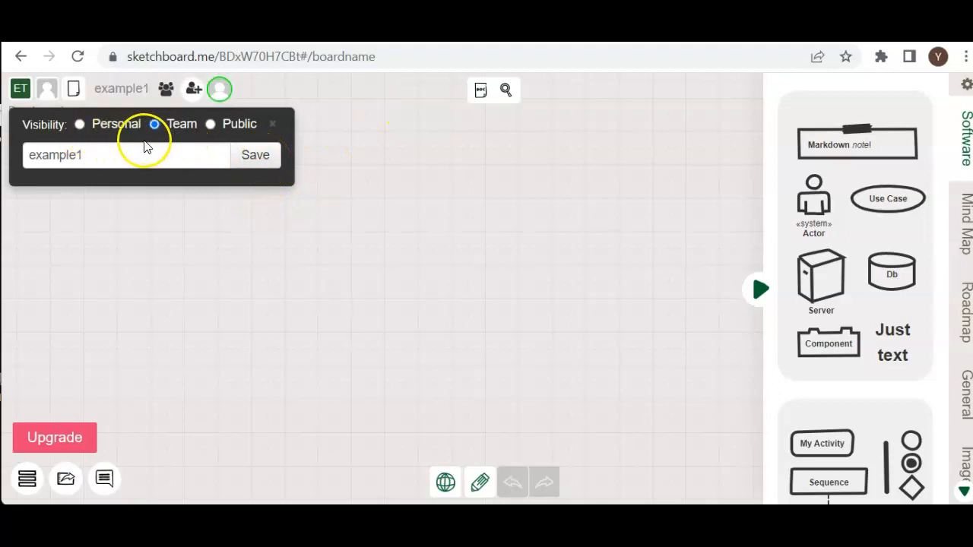
# Try Personal visibility for the board, set it back to Team, and save the board settings.
pyautogui.click(81, 126)
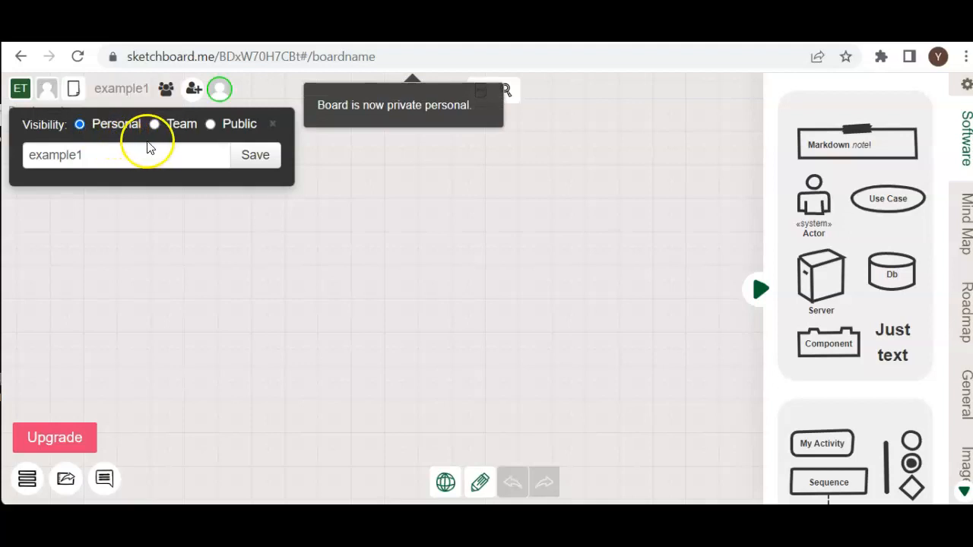
pyautogui.click(167, 129)
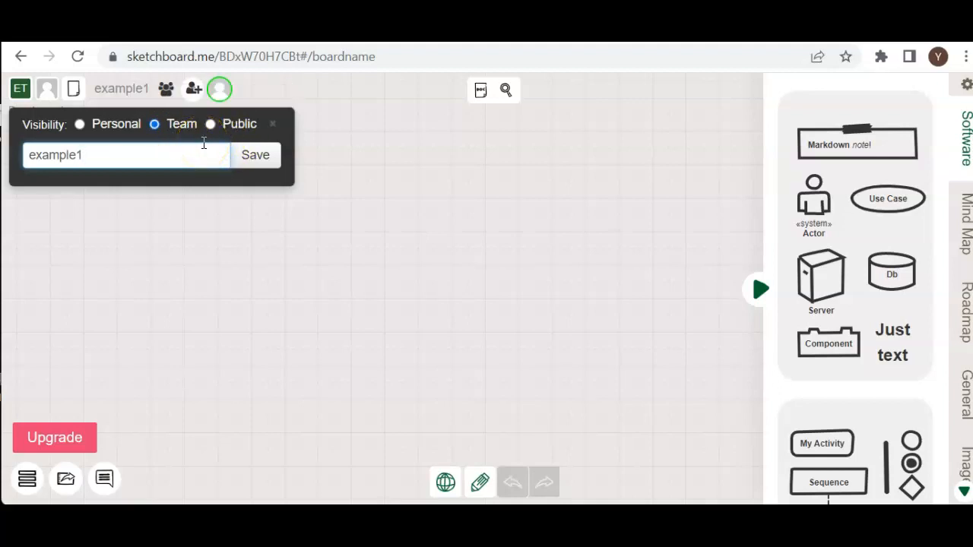
pyautogui.click(255, 157)
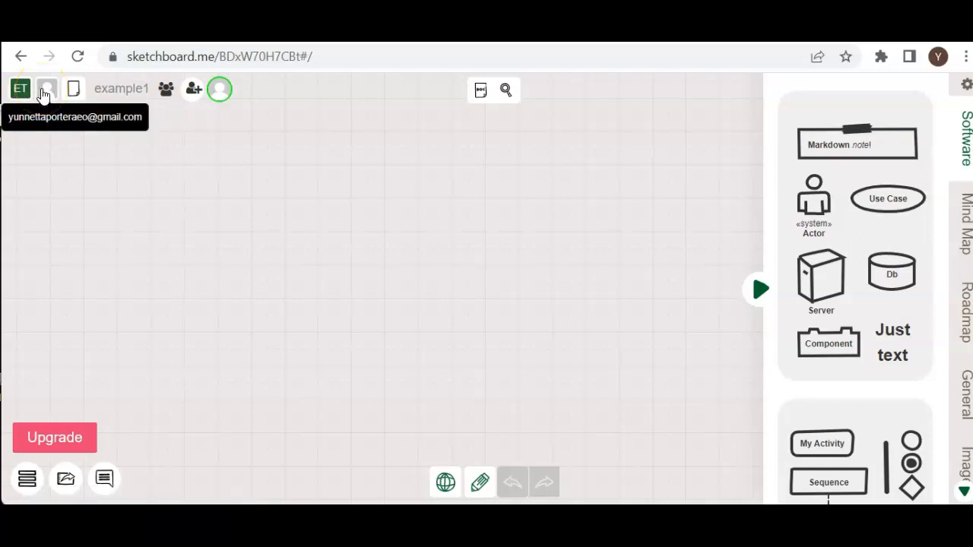
# View the account profile settings and return to the board.
pyautogui.click(43, 93)
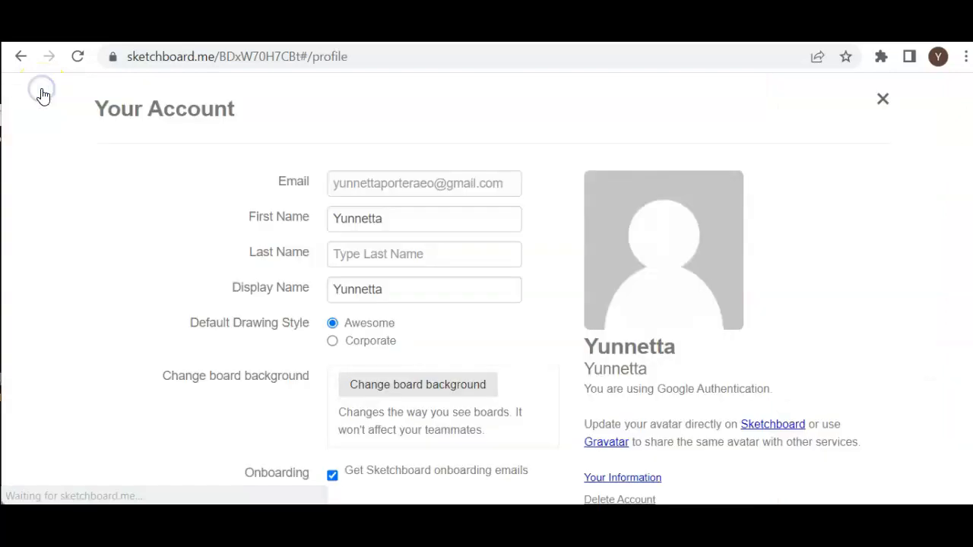
pyautogui.click(21, 61)
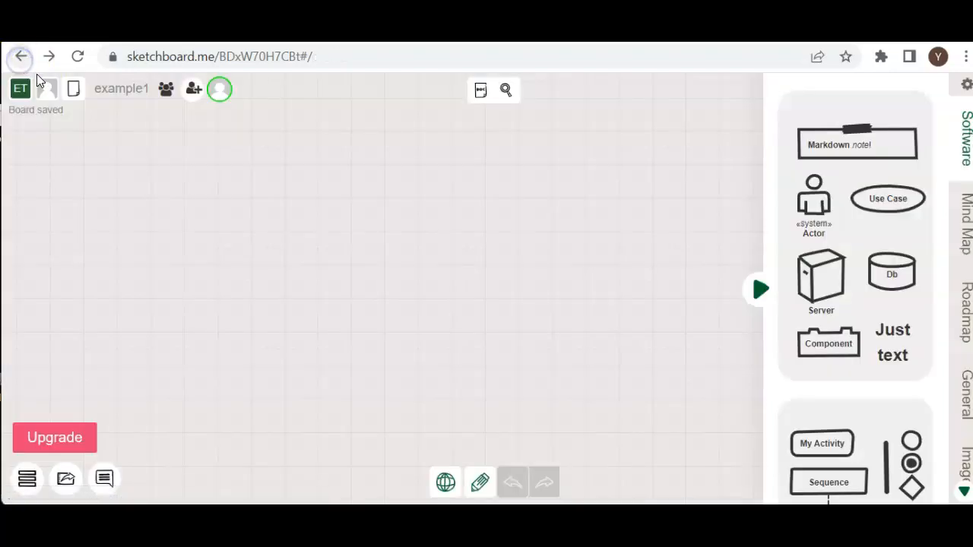
pyautogui.click(73, 99)
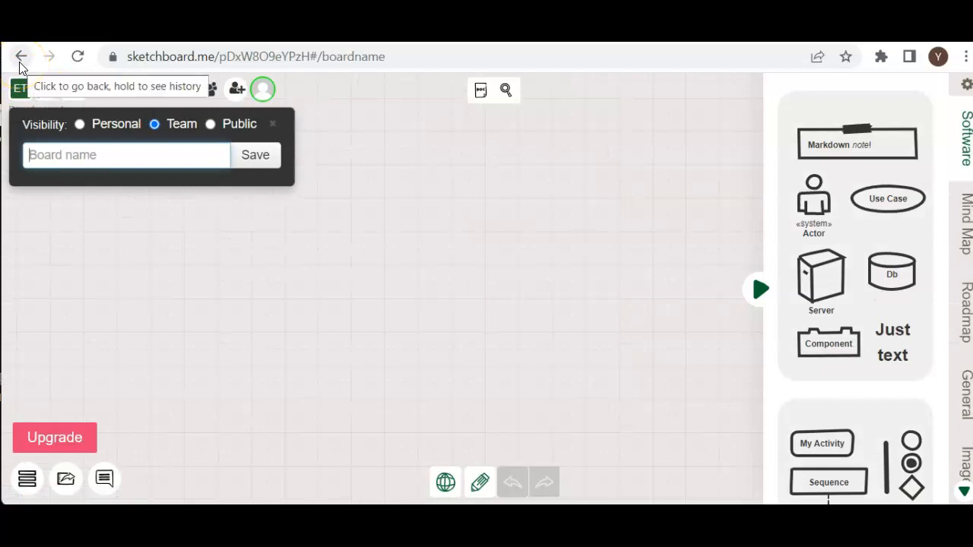
pyautogui.click(20, 61)
pyautogui.click(45, 89)
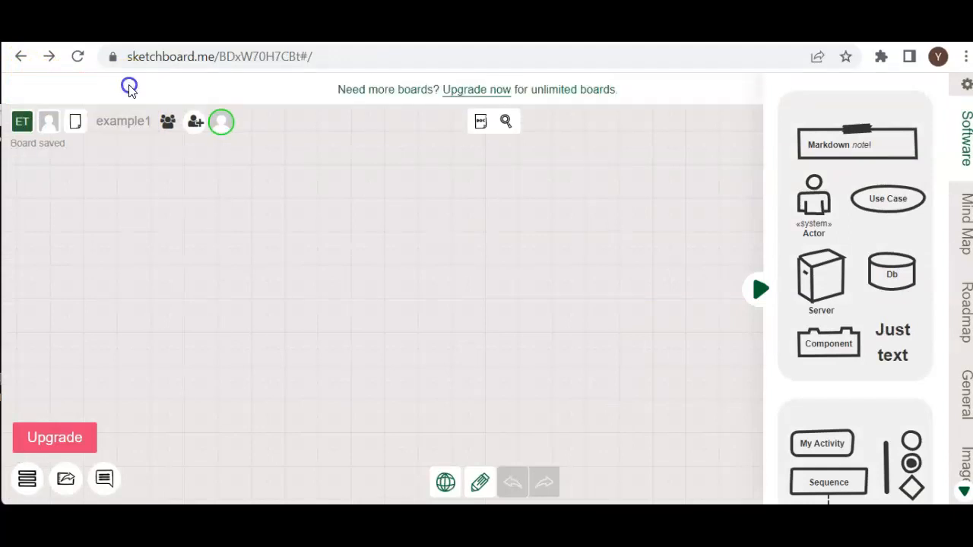
# Rename the board as example2 and save the new name.
pyautogui.click(130, 118)
pyautogui.click(134, 188)
pyautogui.moveTo(134, 188); pyautogui.dragTo(31, 187)
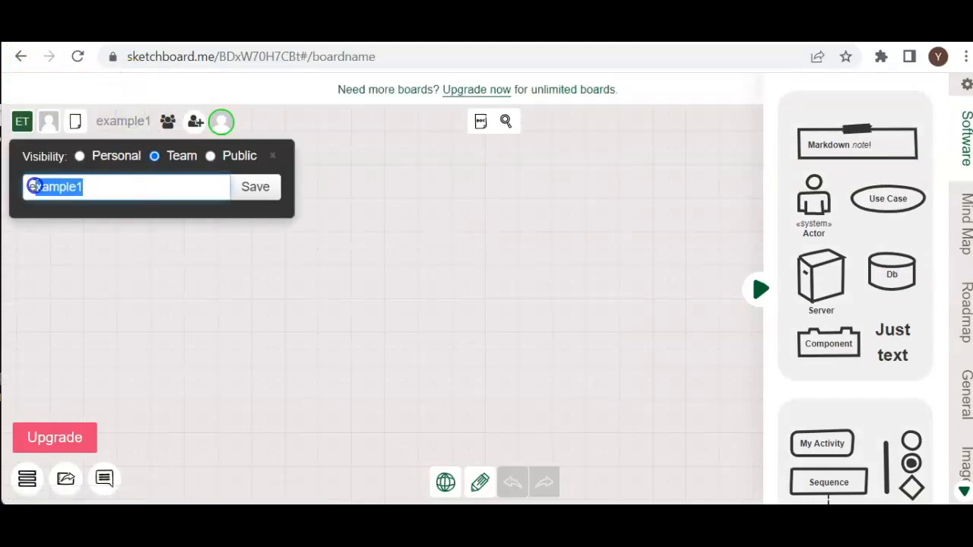
pyautogui.press('BackSpace')
pyautogui.write('example2')
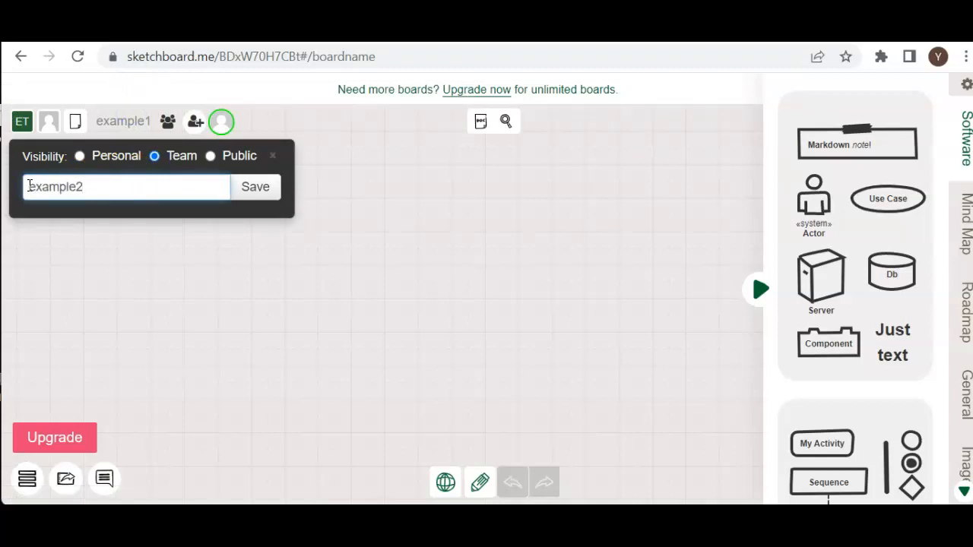
pyautogui.click(255, 188)
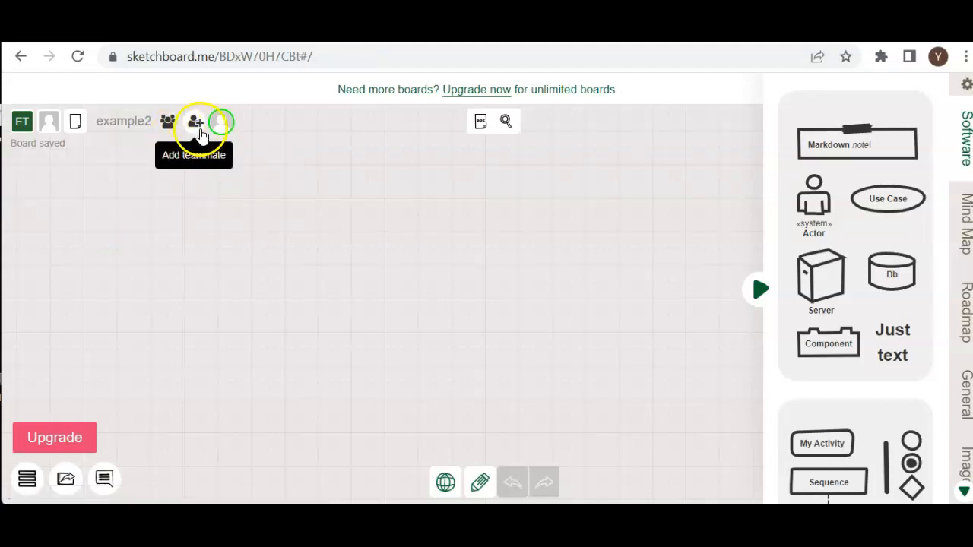
# Invite a teammate to EXAMPLE TEAM by entering their e-mail address as a new team member.
pyautogui.click(197, 127)
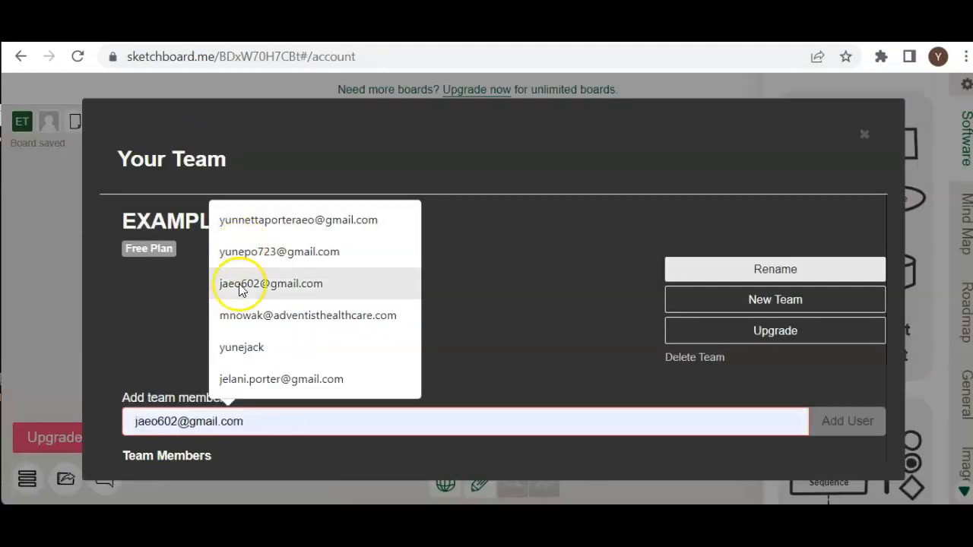
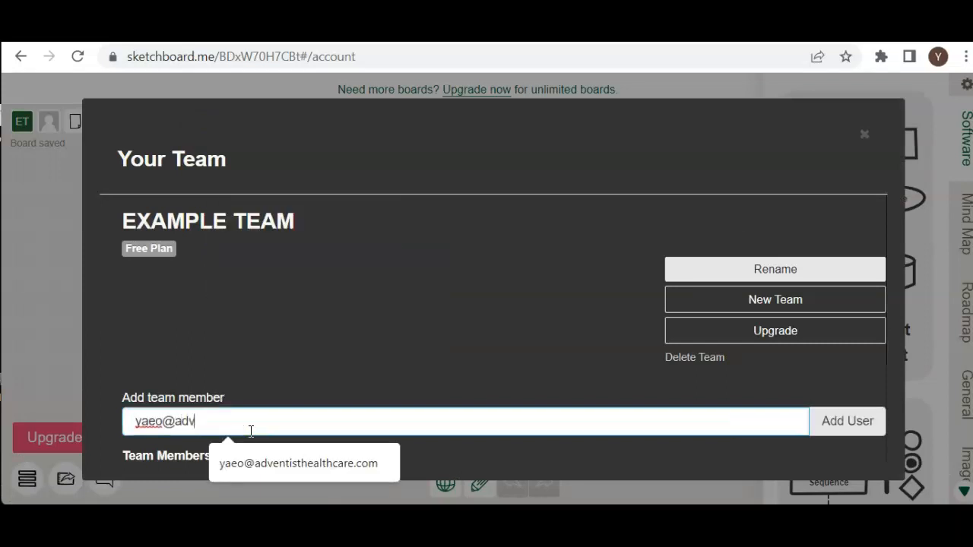
pyautogui.click(256, 423)
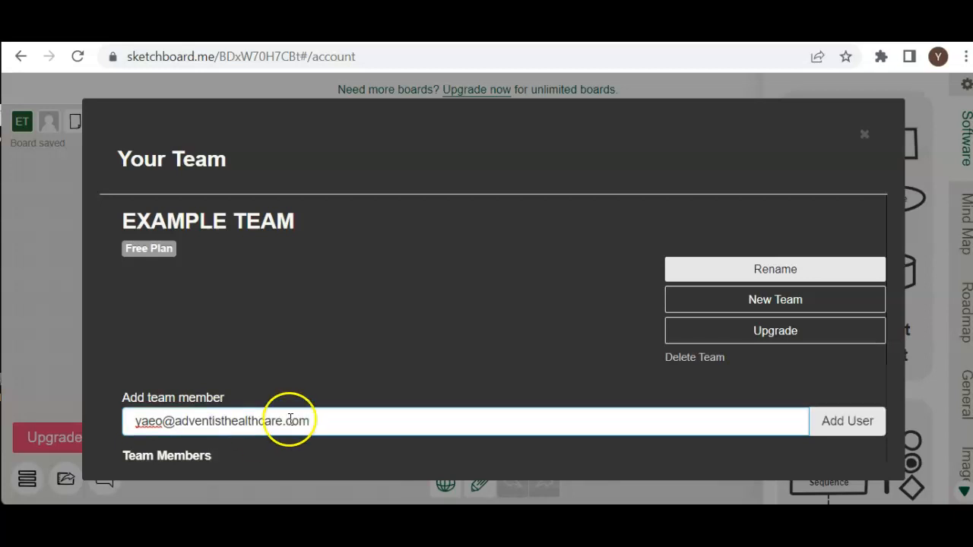
pyautogui.click(847, 423)
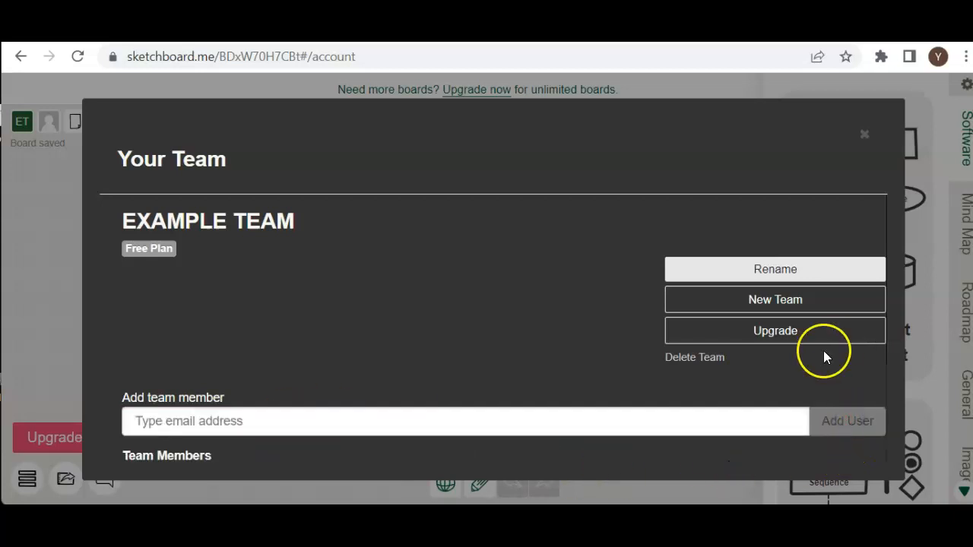
# Check the team's member list and roles, and close the team settings.
pyautogui.scroll(-2, 531, 342)
pyautogui.scroll(-1, 531, 346)
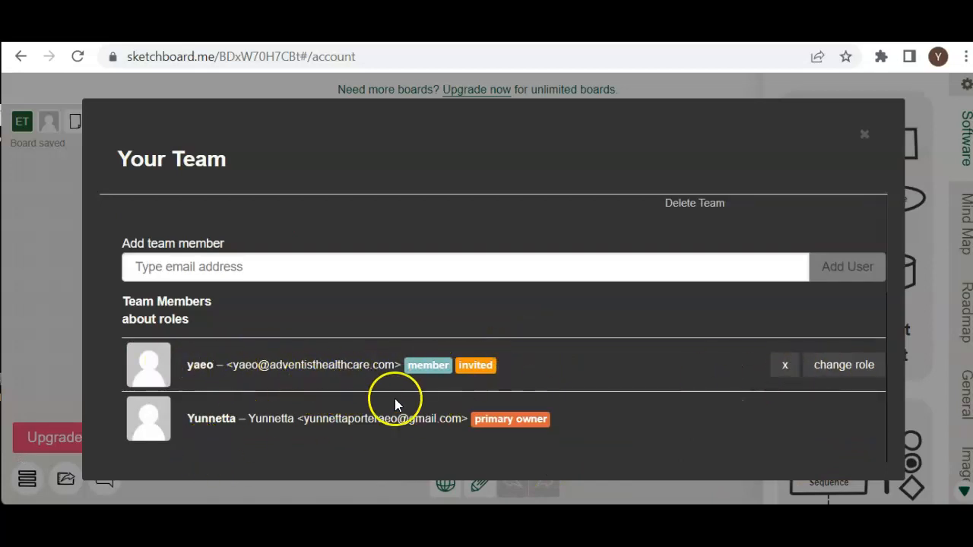
pyautogui.click(862, 135)
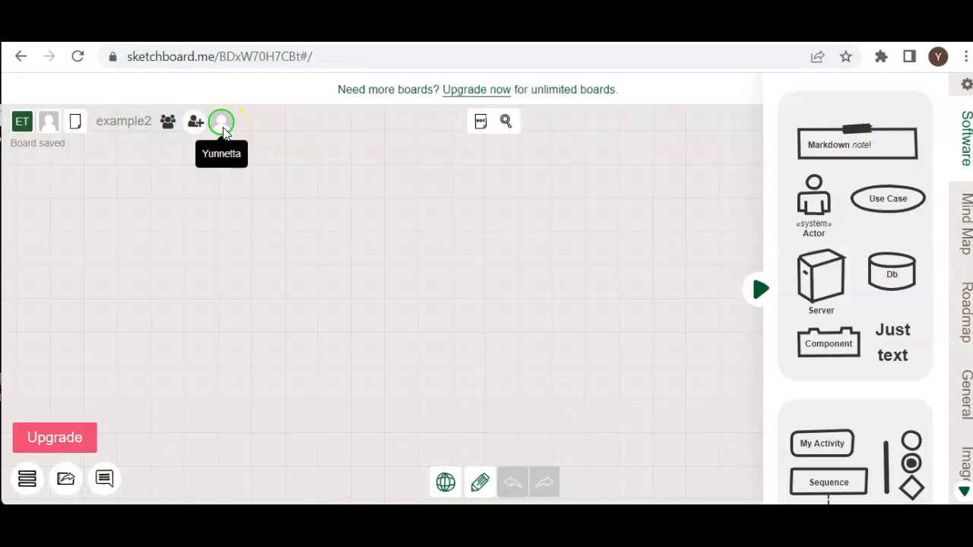
# Write the text "users are allowed to edit anything" in the board's note and close the note.
pyautogui.click(481, 130)
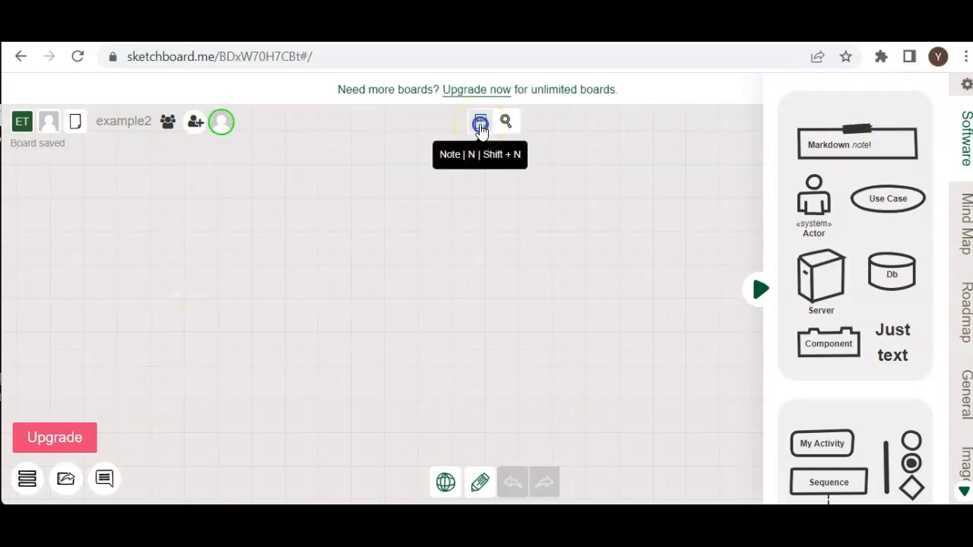
pyautogui.click(220, 189)
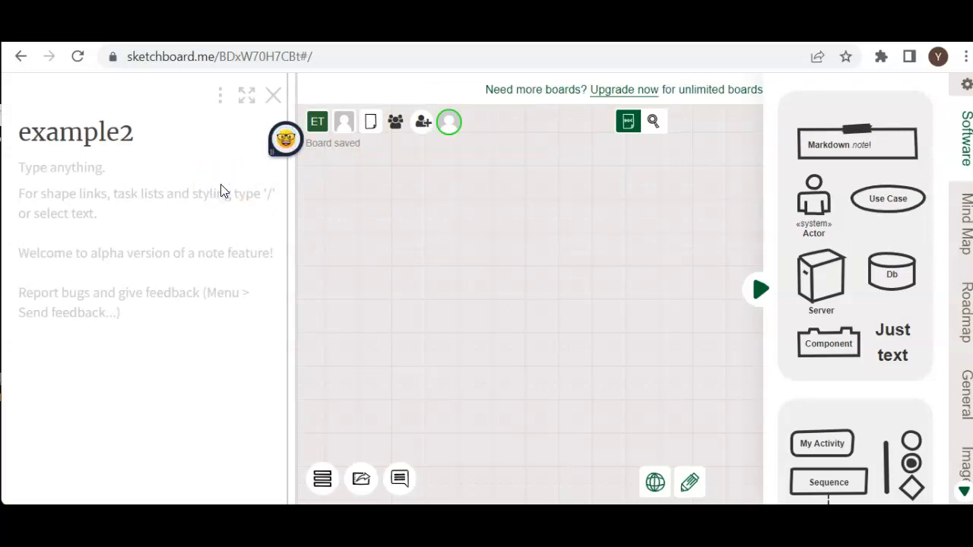
pyautogui.write('users are a')
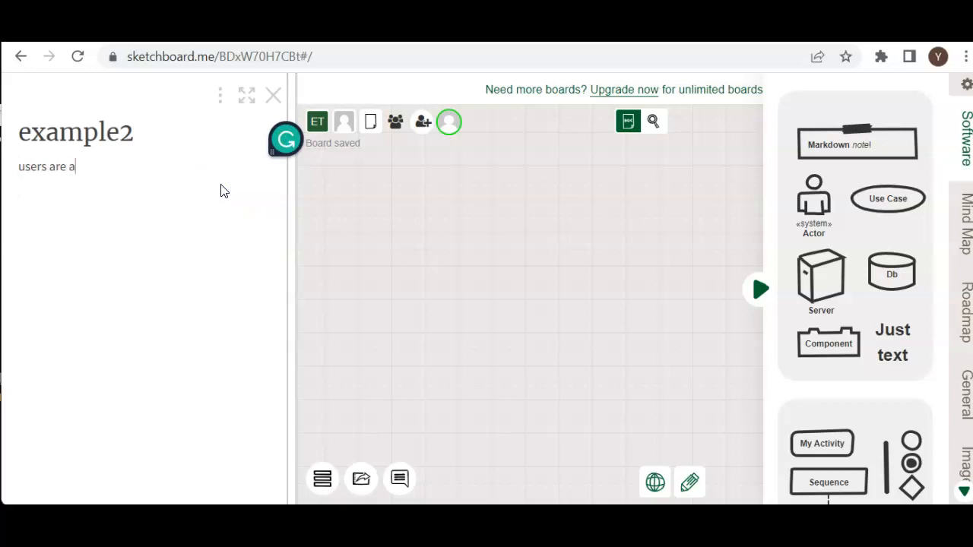
pyautogui.write('llowed to ed')
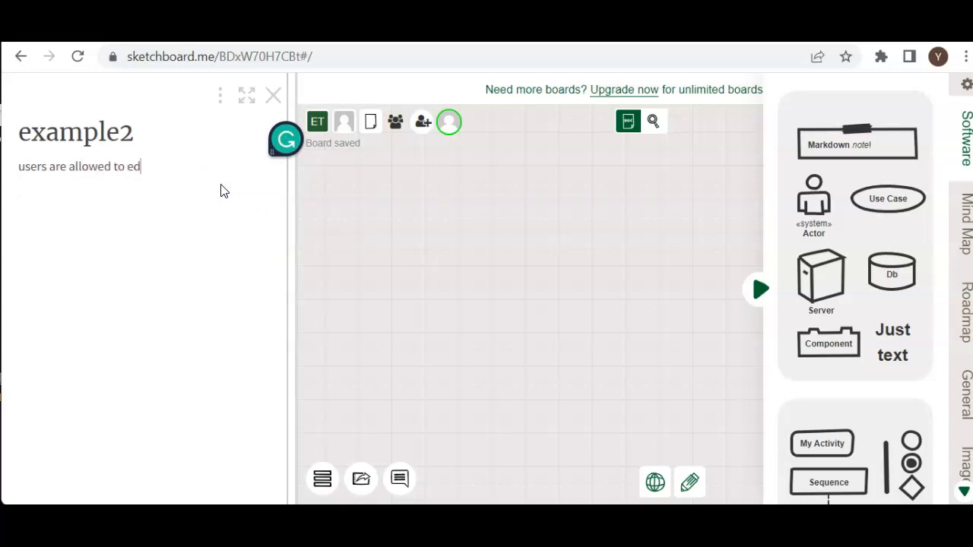
pyautogui.write('it anything')
pyautogui.click(294, 245)
pyautogui.click(319, 230)
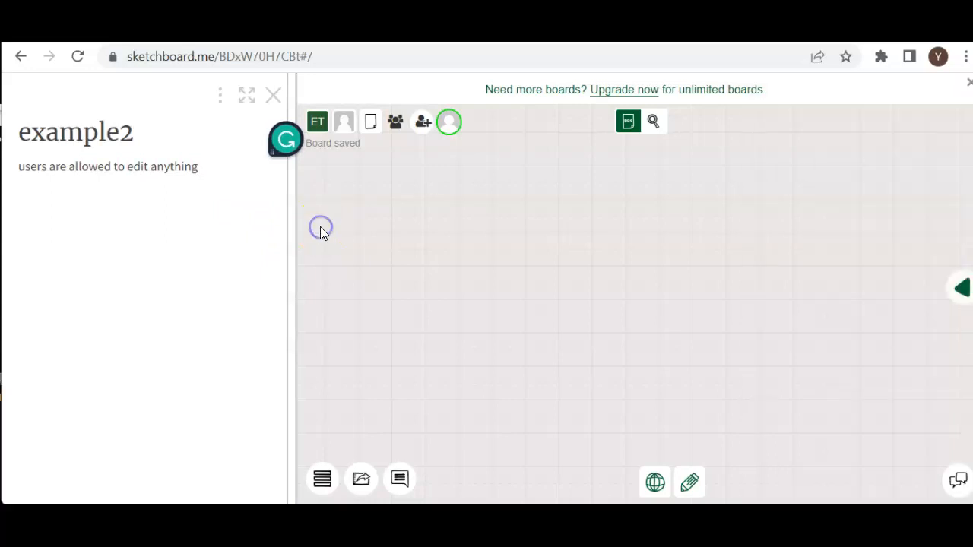
pyautogui.click(275, 101)
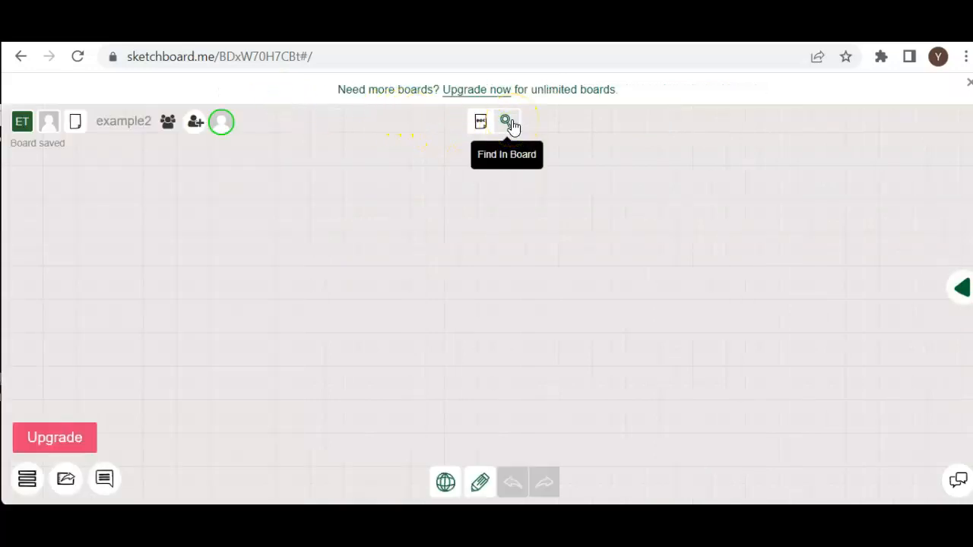
# Reopen the shape library and look through the shapes in its different categories, including Software and General.
pyautogui.click(951, 292)
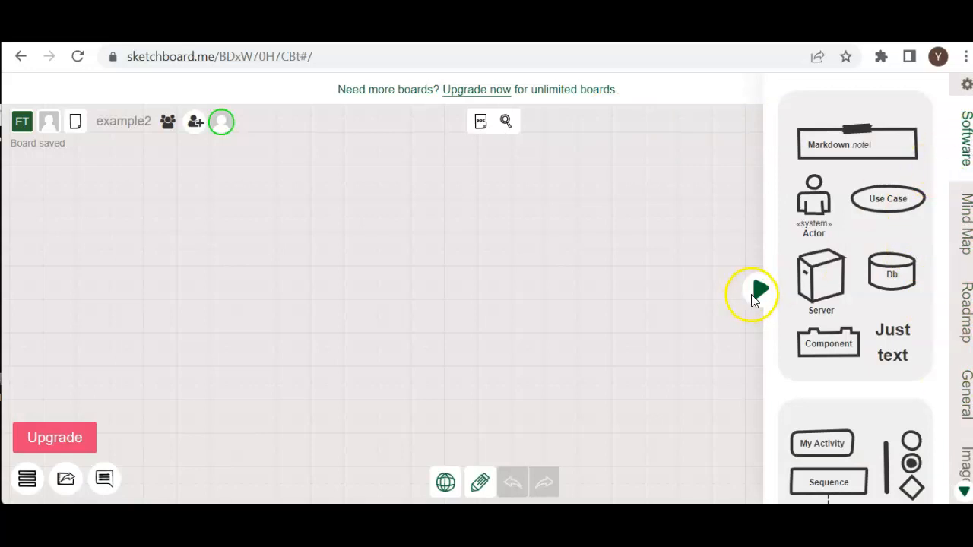
pyautogui.scroll(-2, 851, 287)
pyautogui.scroll(-3, 864, 348)
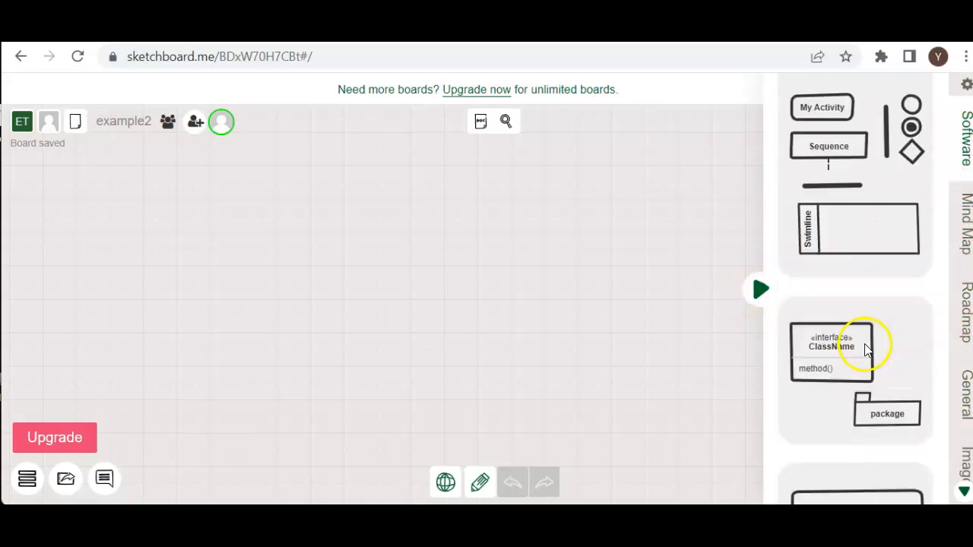
pyautogui.scroll(-5, 864, 348)
pyautogui.scroll(-3, 867, 372)
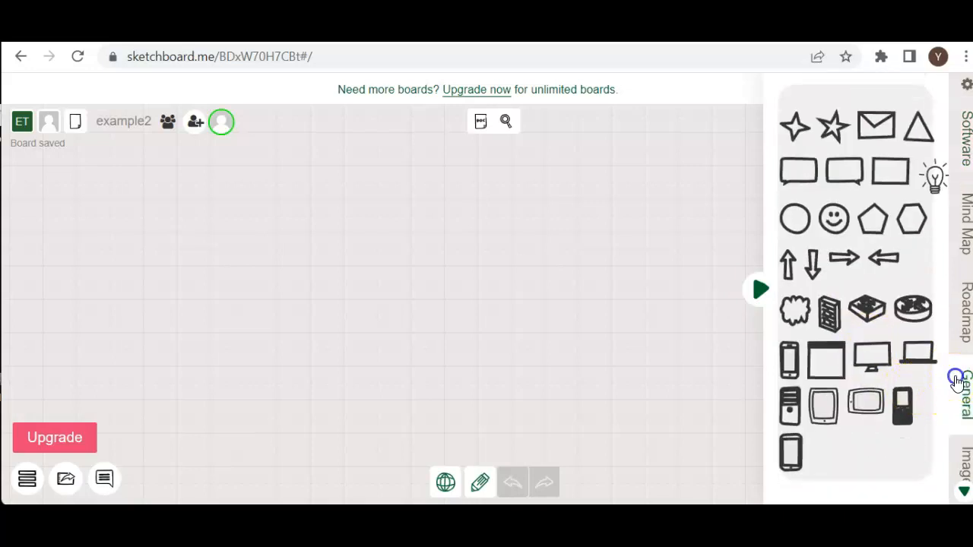
pyautogui.click(958, 455)
pyautogui.click(963, 199)
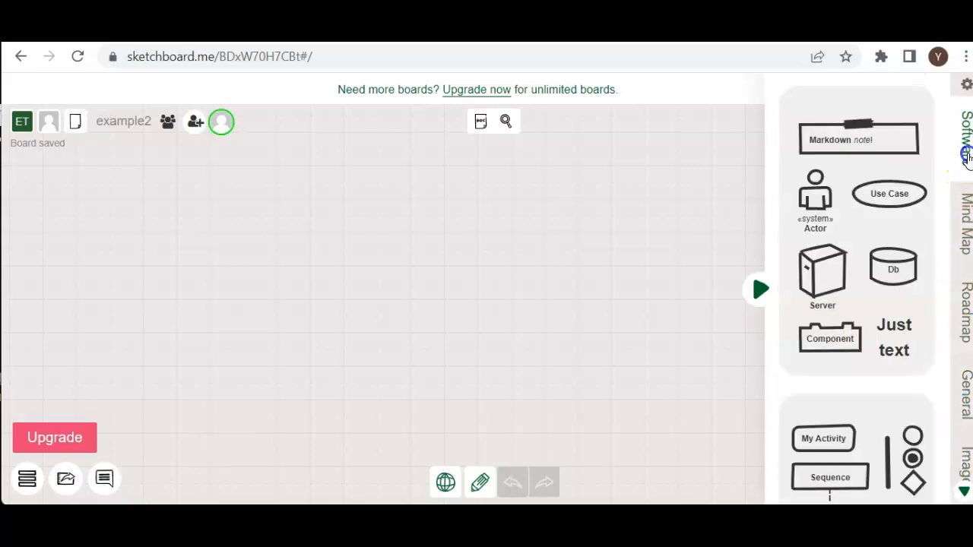
# Look through the Roadmap, General and Images categories of the shape library and return to the Software shapes.
pyautogui.click(966, 308)
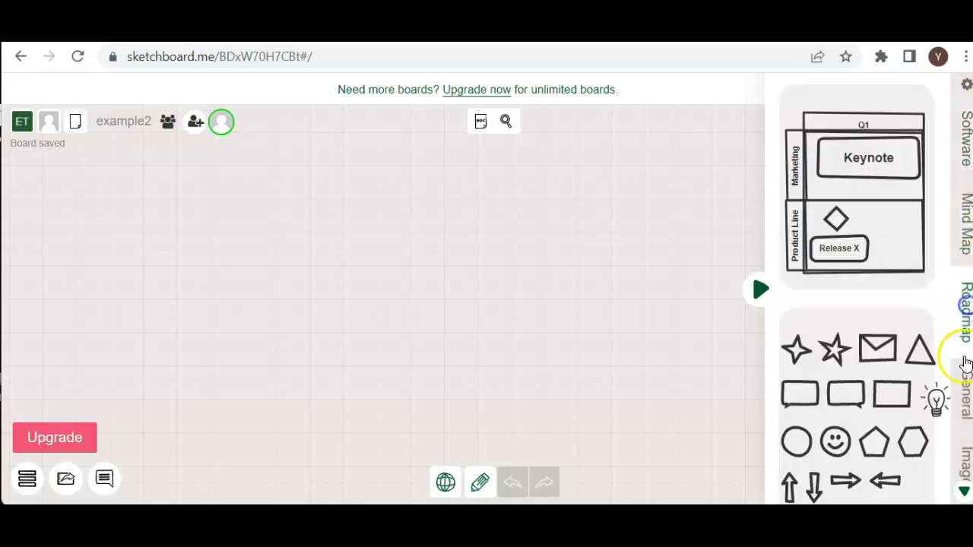
pyautogui.click(962, 386)
pyautogui.click(965, 451)
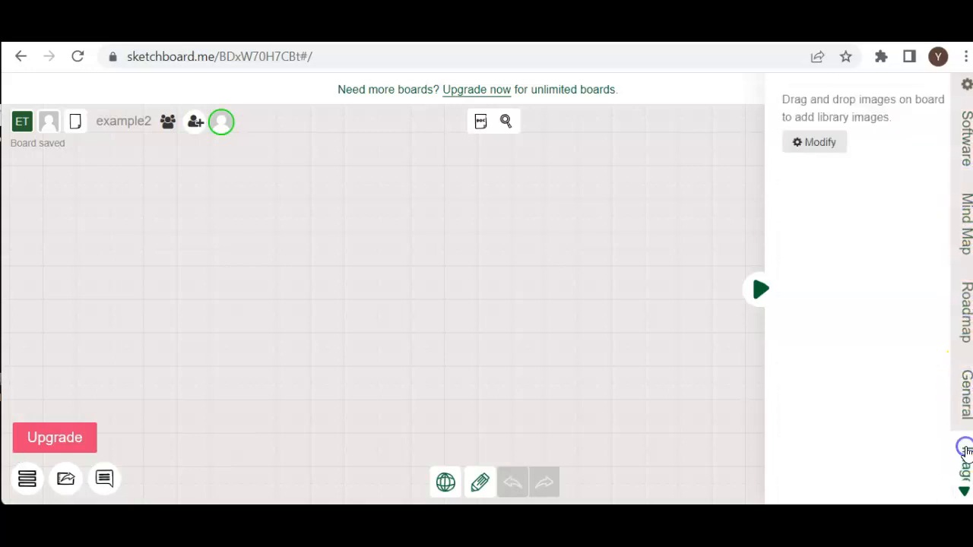
pyautogui.click(960, 143)
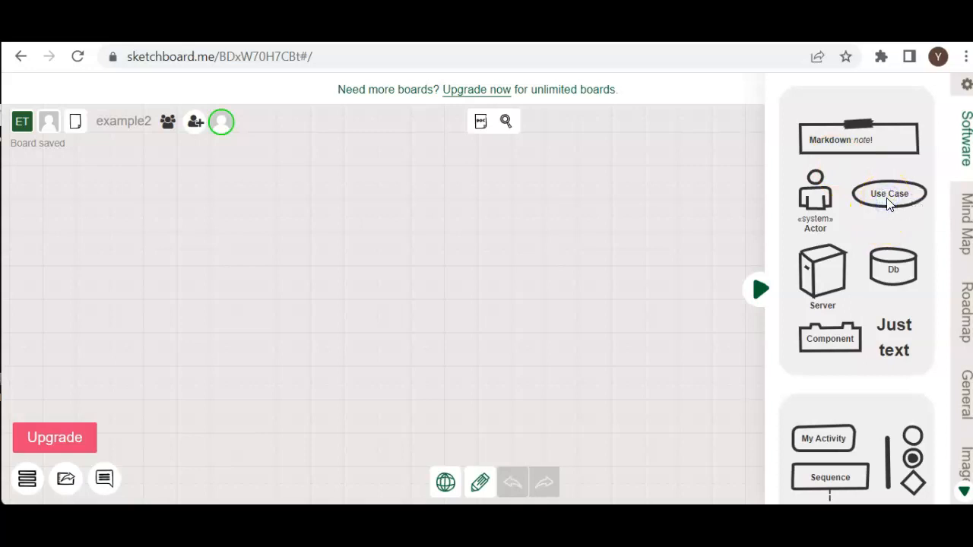
# Place a Use Case ellipse from the Software shapes near the middle of the board and label it "EXAMPLE 1".
pyautogui.click(874, 263)
pyautogui.click(894, 202)
pyautogui.moveTo(894, 199); pyautogui.dragTo(405, 268)
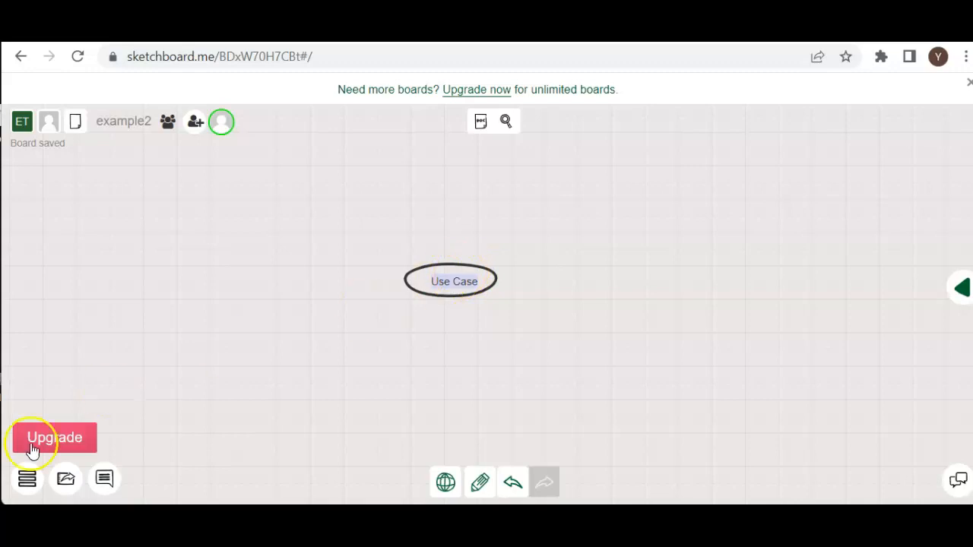
pyautogui.click(465, 281)
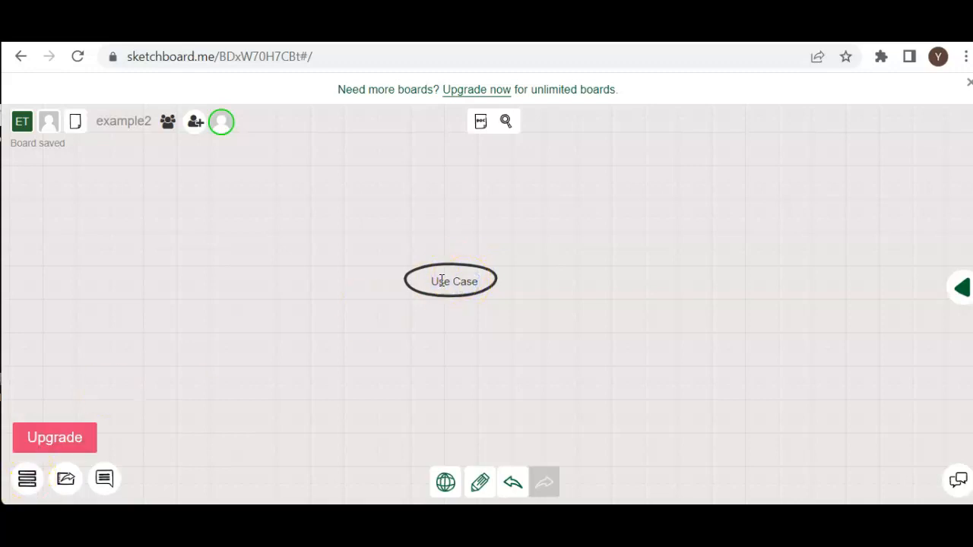
pyautogui.moveTo(431, 280); pyautogui.dragTo(479, 284)
pyautogui.write('EXAMPLE 1')
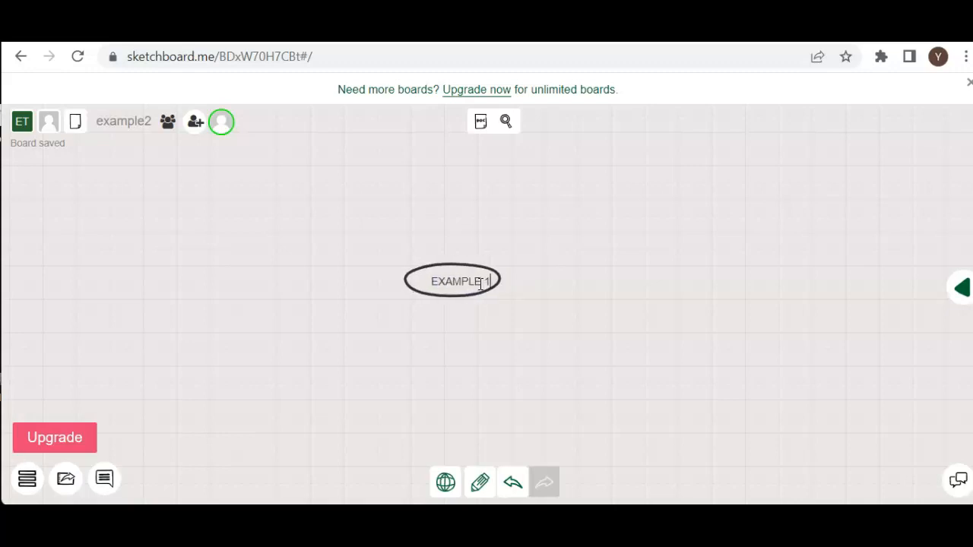
pyautogui.click(450, 280)
pyautogui.click(482, 288)
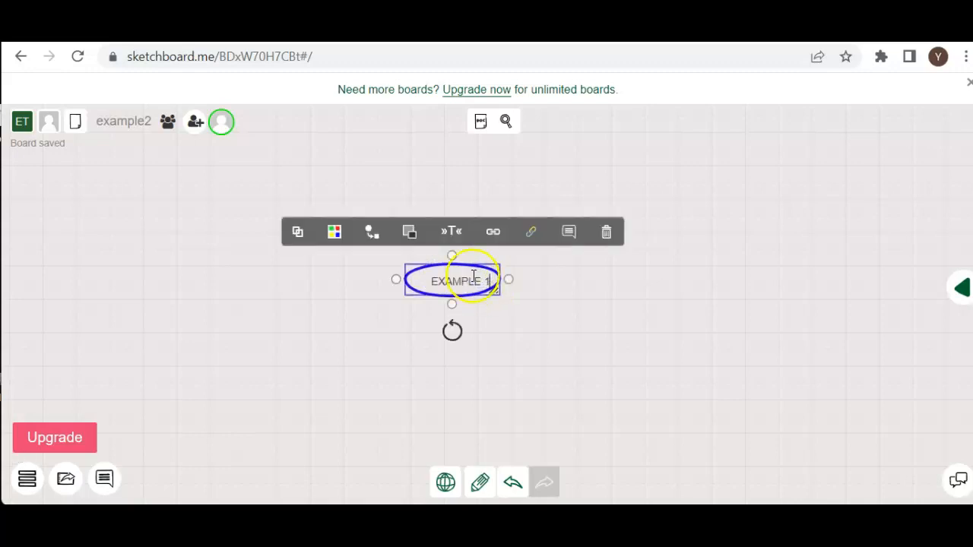
pyautogui.click(514, 320)
# Copy the EXAMPLE 1 ellipse and paste a duplicate below and to the right of it.
pyautogui.click(450, 281)
pyautogui.click(450, 279)
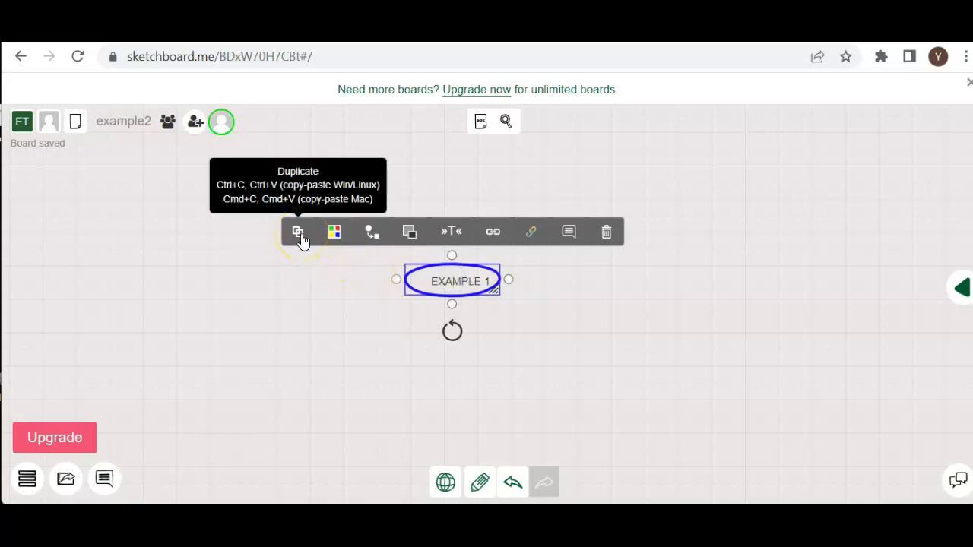
pyautogui.click(632, 352)
pyautogui.click(469, 291)
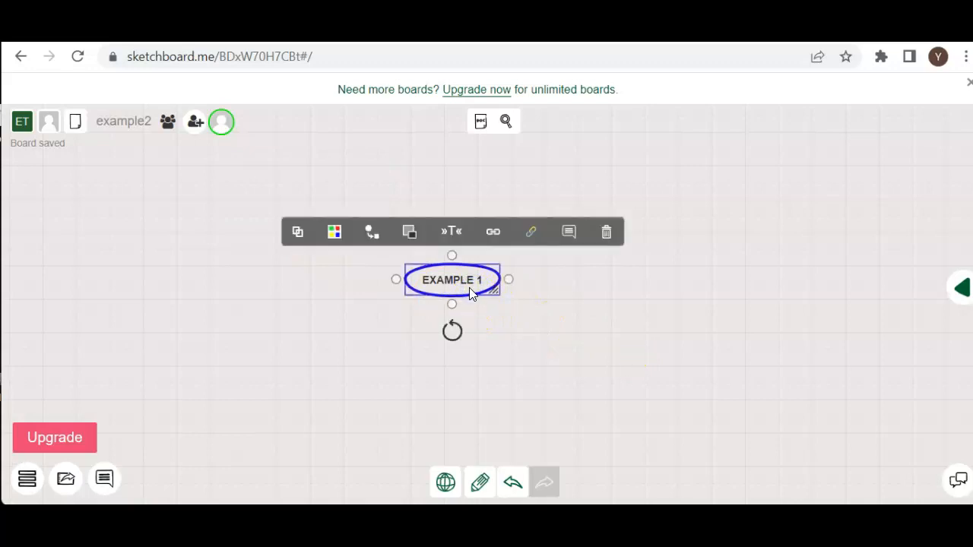
pyautogui.click(547, 348)
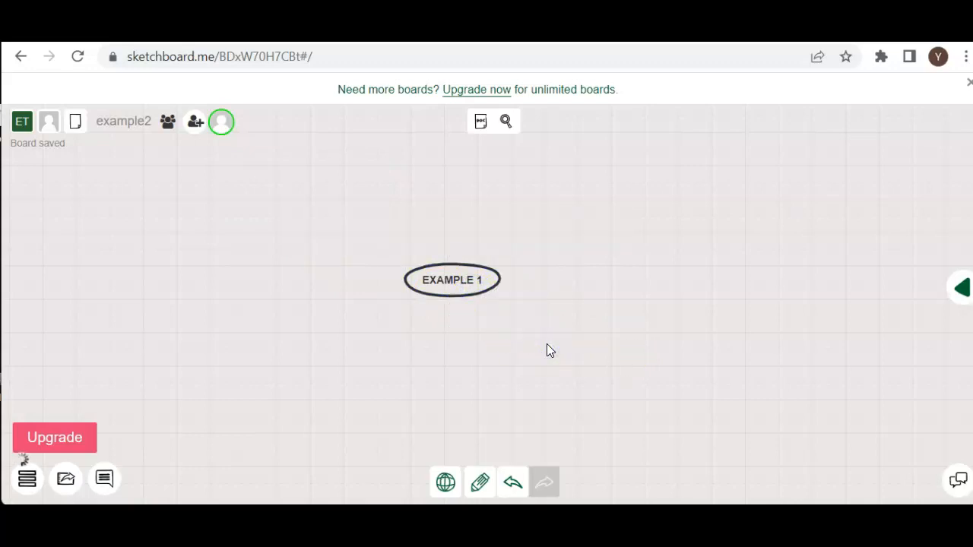
pyautogui.hotkey('ctrl', 'v')
# Enlarge the original EXAMPLE 1 ellipse and move its copy slightly away from it.
pyautogui.click(494, 280)
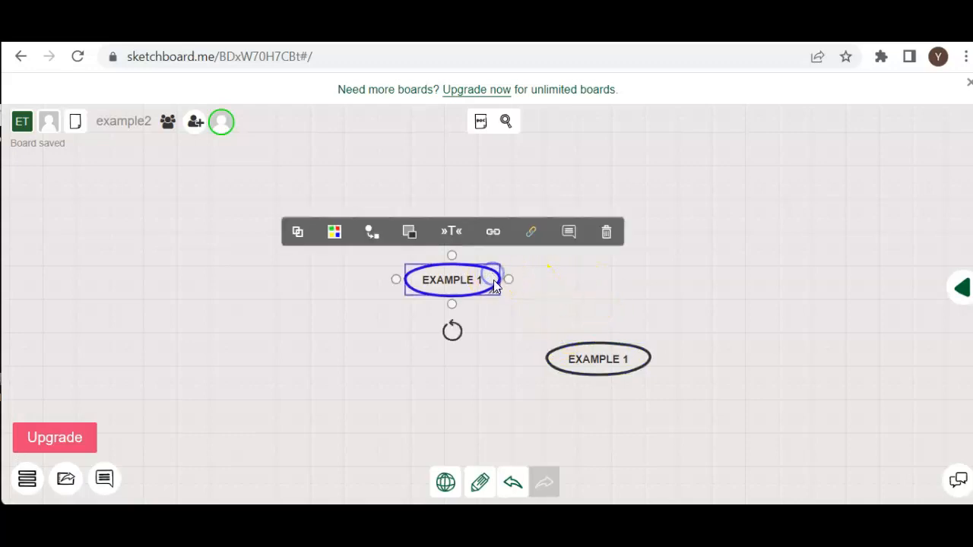
pyautogui.moveTo(498, 291); pyautogui.dragTo(543, 347)
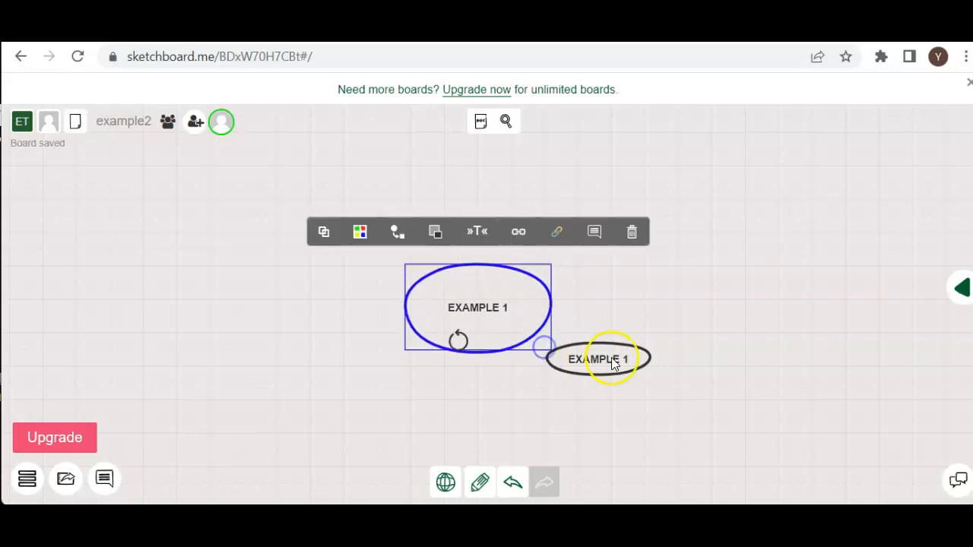
pyautogui.moveTo(601, 357); pyautogui.dragTo(624, 369)
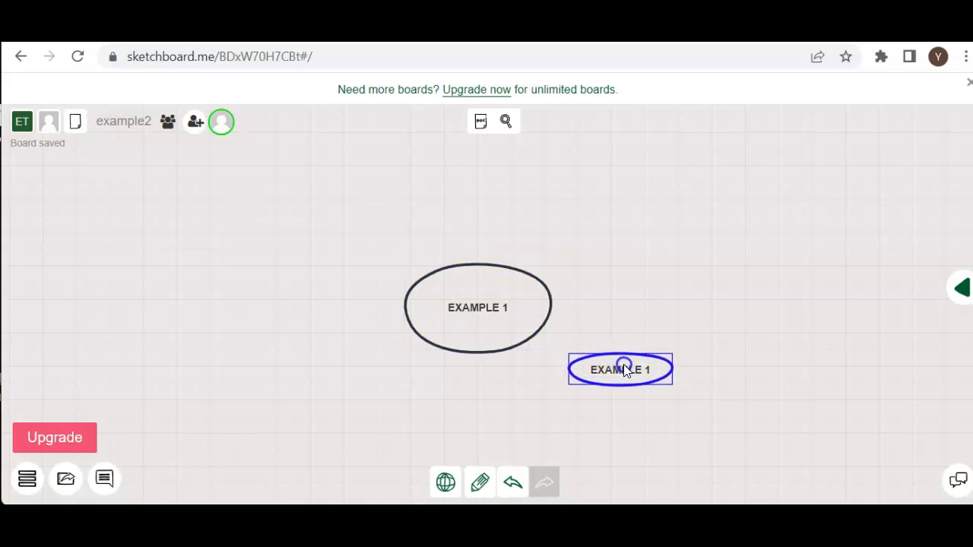
# Paste five more copies of the small EXAMPLE 1 ellipse around the large central one.
pyautogui.hotkey('ctrl', 'v')
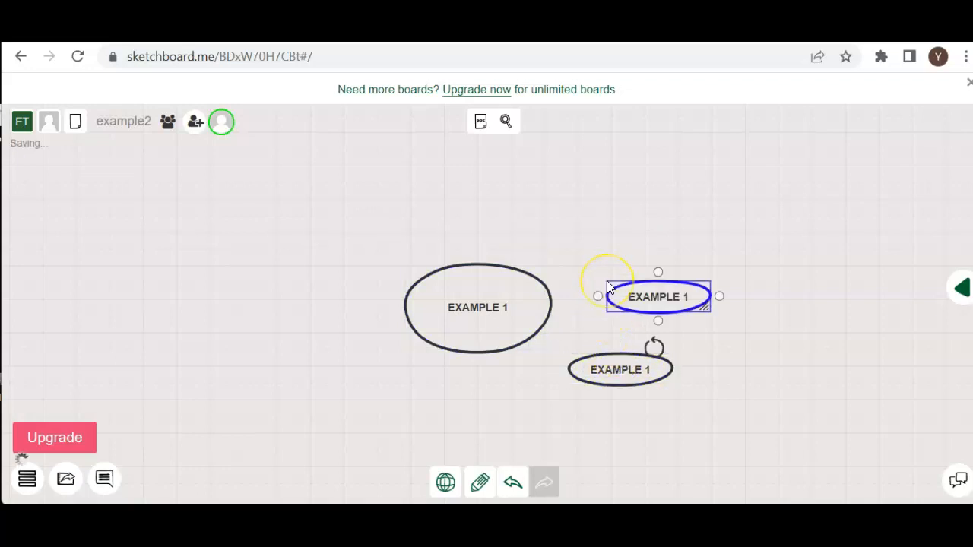
pyautogui.click(573, 224)
pyautogui.hotkey('ctrl', 'v')
pyautogui.click(524, 207)
pyautogui.hotkey('ctrl', 'v')
pyautogui.click(434, 227)
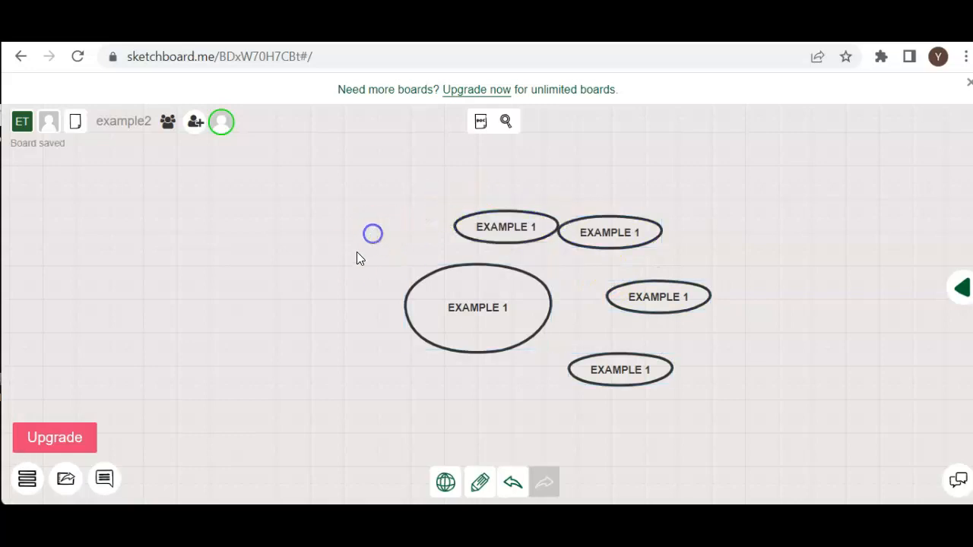
pyautogui.hotkey('ctrl', 'v')
pyautogui.click(344, 349)
pyautogui.hotkey('ctrl', 'v')
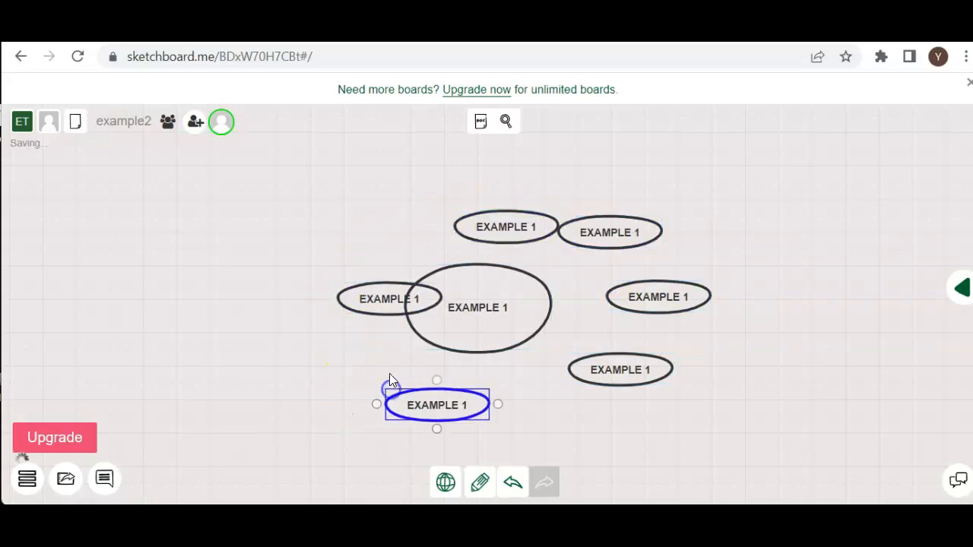
# Spread the six small ellipses around the large central one, three on each side with clear space between them.
pyautogui.moveTo(396, 302); pyautogui.dragTo(274, 285)
pyautogui.click(528, 234)
pyautogui.moveTo(528, 234); pyautogui.dragTo(459, 185)
pyautogui.moveTo(612, 235); pyautogui.dragTo(622, 220)
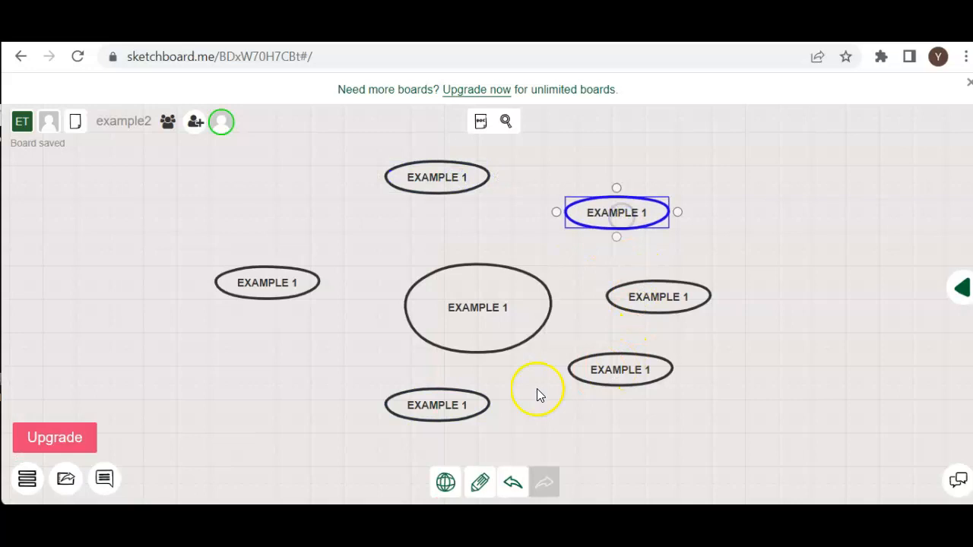
pyautogui.moveTo(418, 404); pyautogui.dragTo(206, 400)
pyautogui.moveTo(576, 373); pyautogui.dragTo(639, 409)
pyautogui.moveTo(658, 291); pyautogui.dragTo(692, 303)
pyautogui.moveTo(432, 187); pyautogui.dragTo(355, 194)
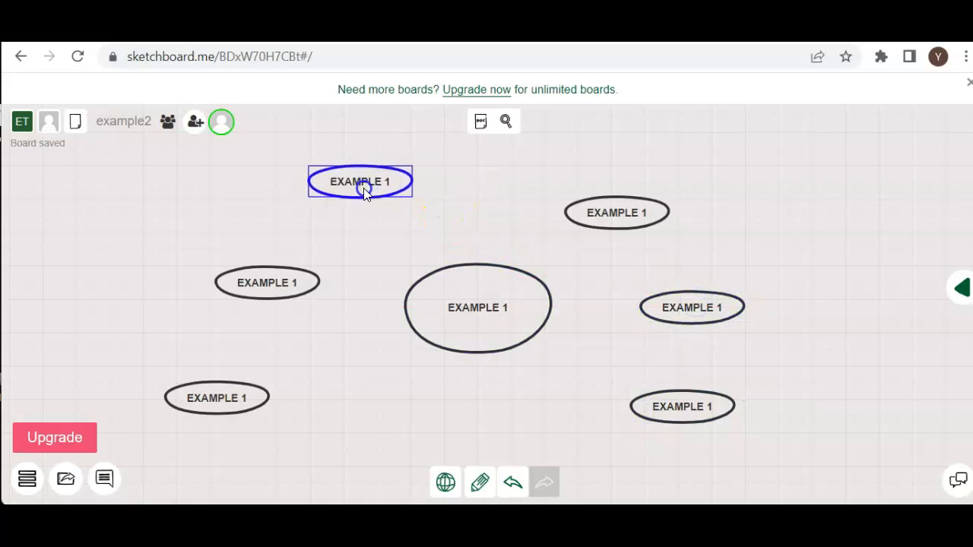
# Set the background colour of the upper-right small ellipse to black.
pyautogui.click(612, 213)
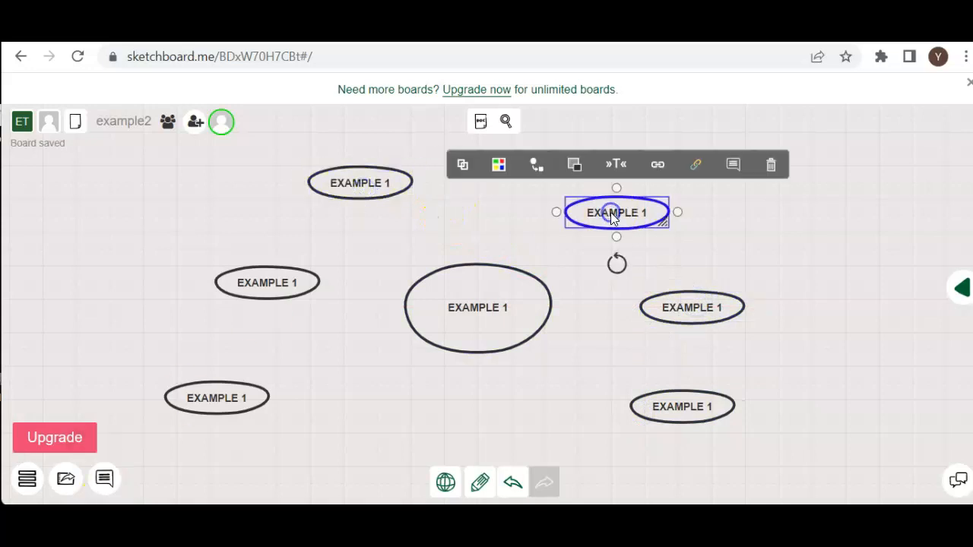
pyautogui.click(504, 174)
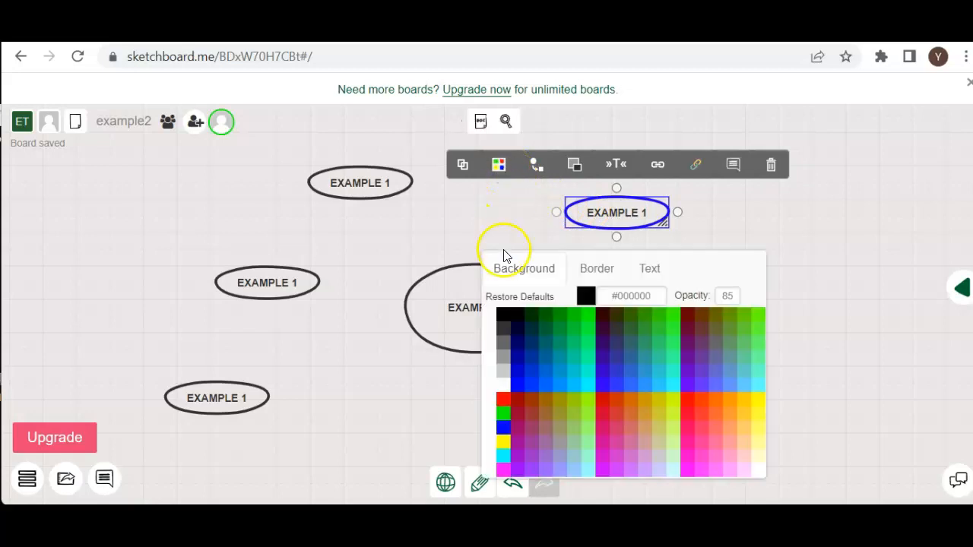
pyautogui.click(612, 270)
pyautogui.click(652, 269)
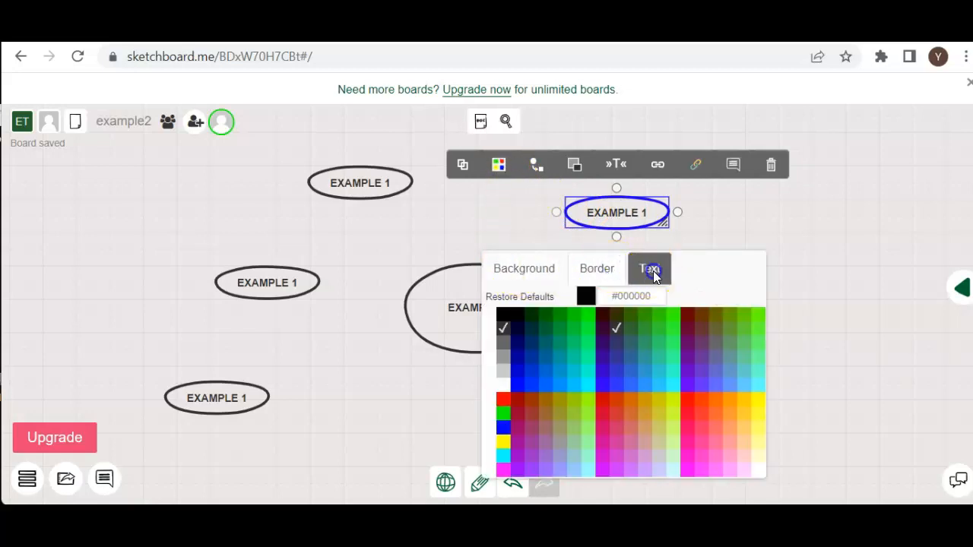
pyautogui.click(533, 264)
pyautogui.click(517, 329)
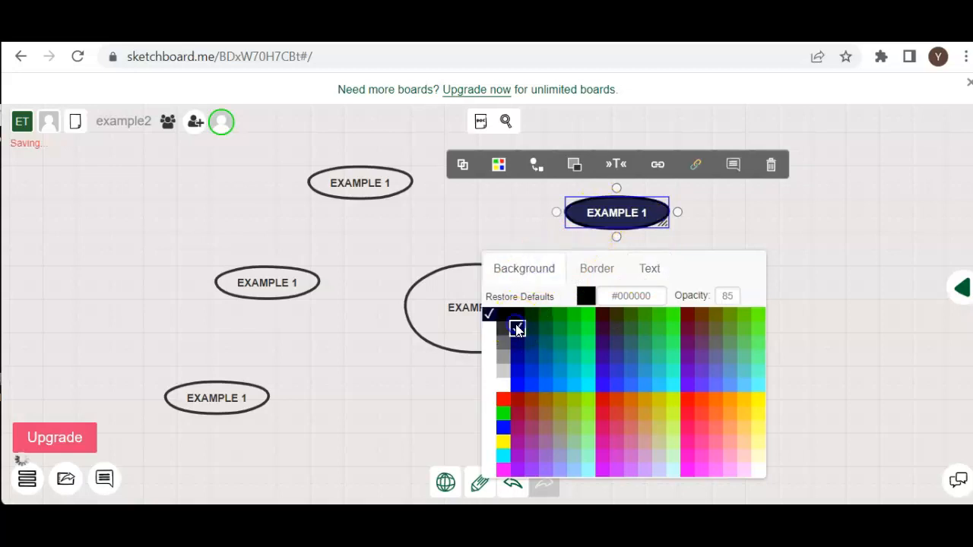
pyautogui.click(501, 314)
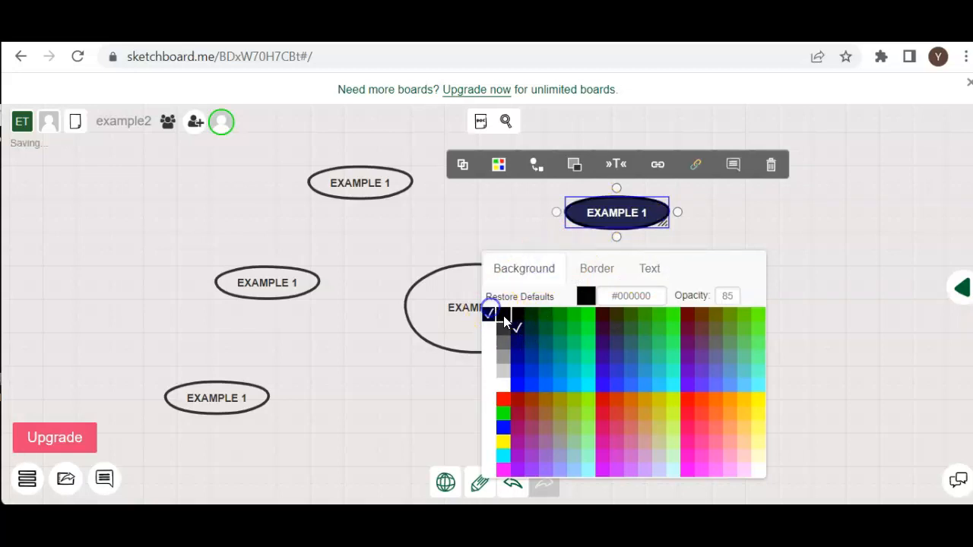
# Set the border colour of the black ellipse to red and close the colour palette.
pyautogui.click(584, 267)
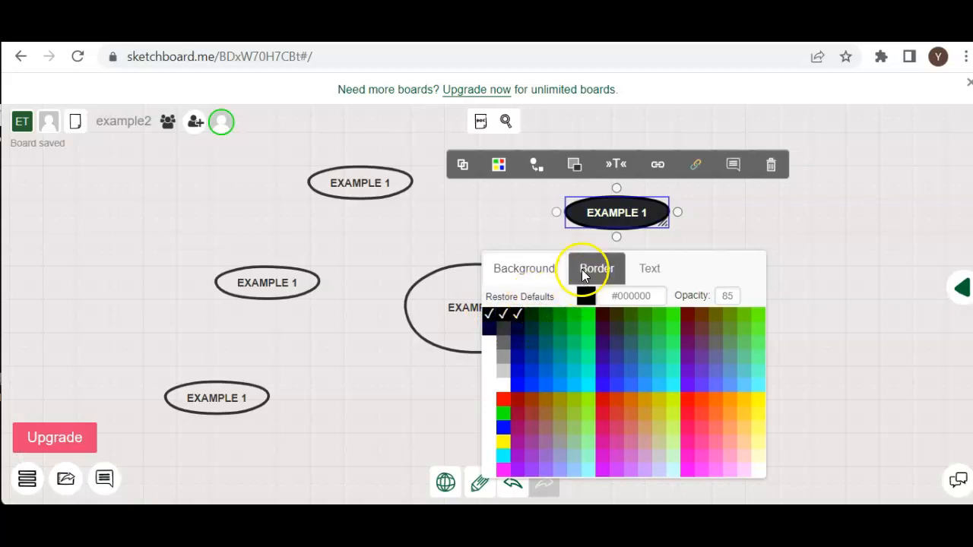
pyautogui.click(648, 274)
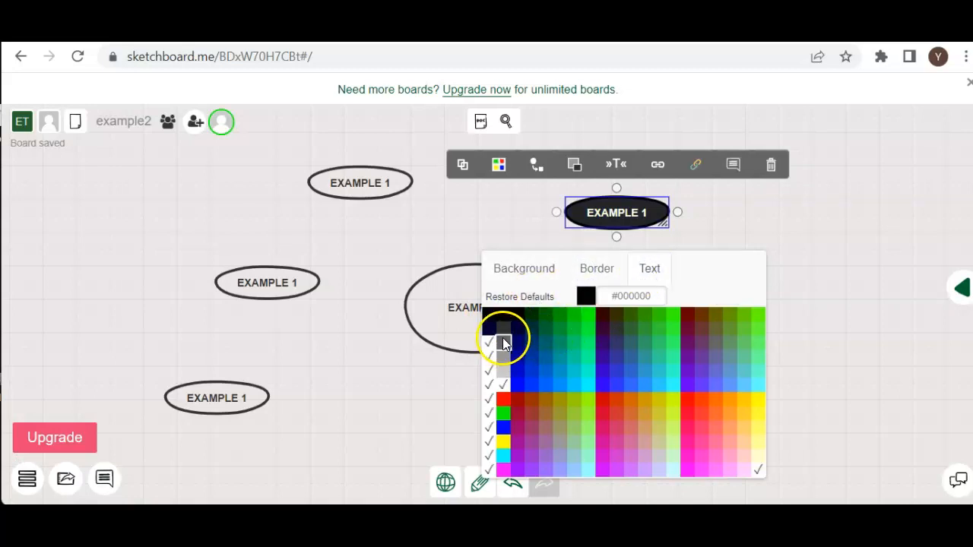
pyautogui.click(599, 272)
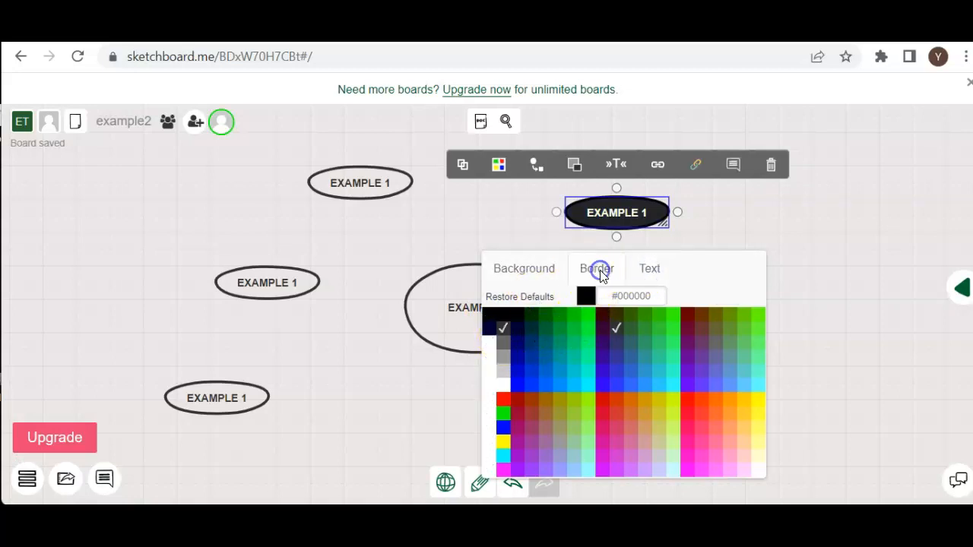
pyautogui.click(490, 345)
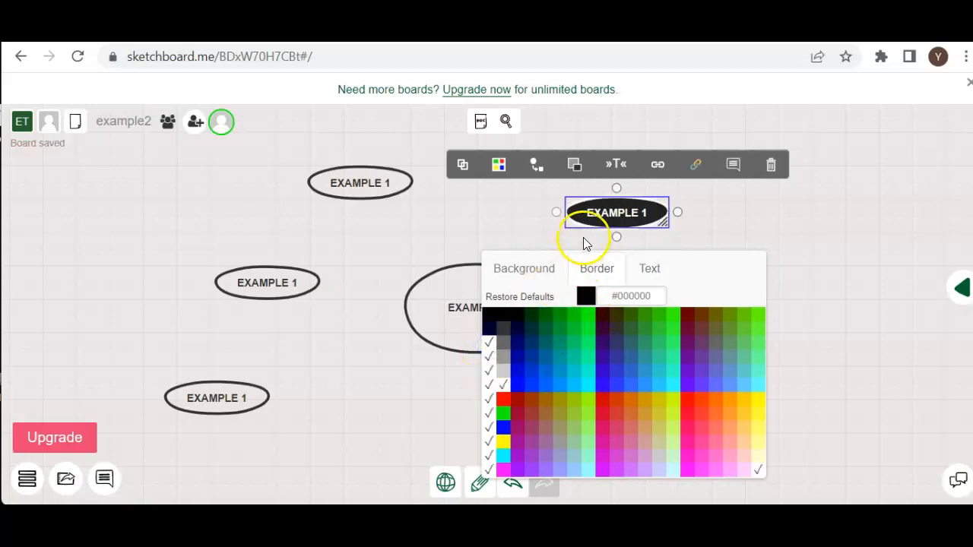
pyautogui.click(503, 400)
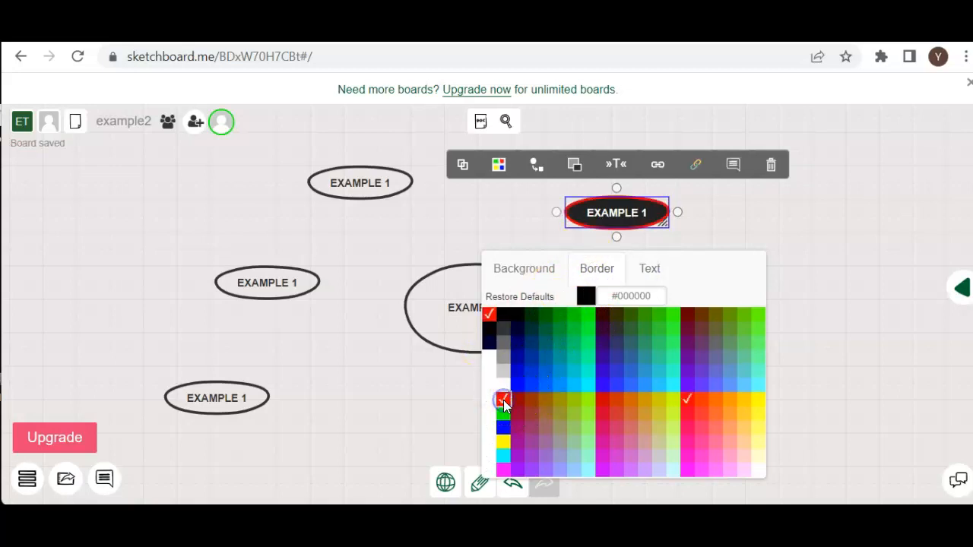
pyautogui.click(618, 221)
pyautogui.click(448, 390)
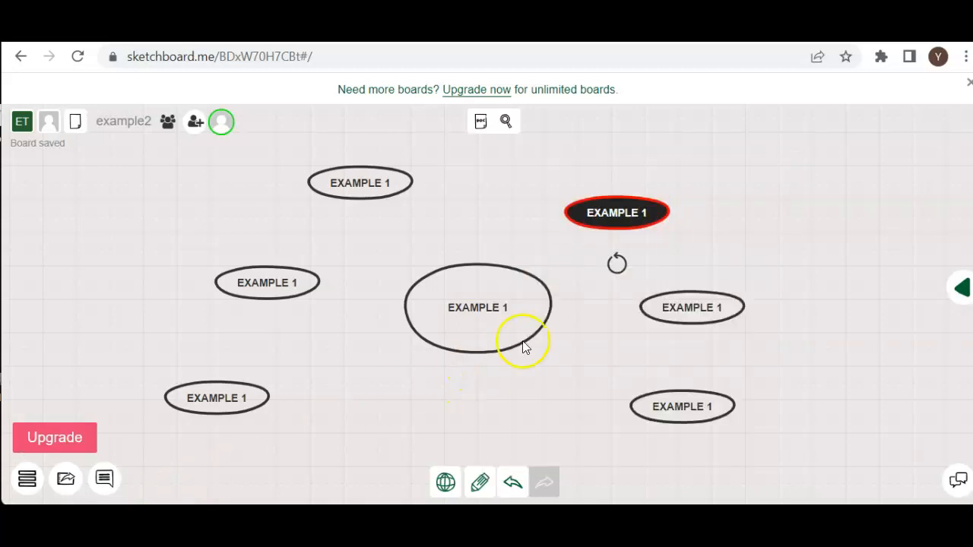
# Make the black ellipse taller, then change its shape to a diamond, keeping the text "EXAMPLE 1".
pyautogui.click(631, 214)
pyautogui.moveTo(662, 225)
pyautogui.mouseDown()
pyautogui.moveTo(680, 259)
pyautogui.moveTo(663, 234)
pyautogui.mouseUp()
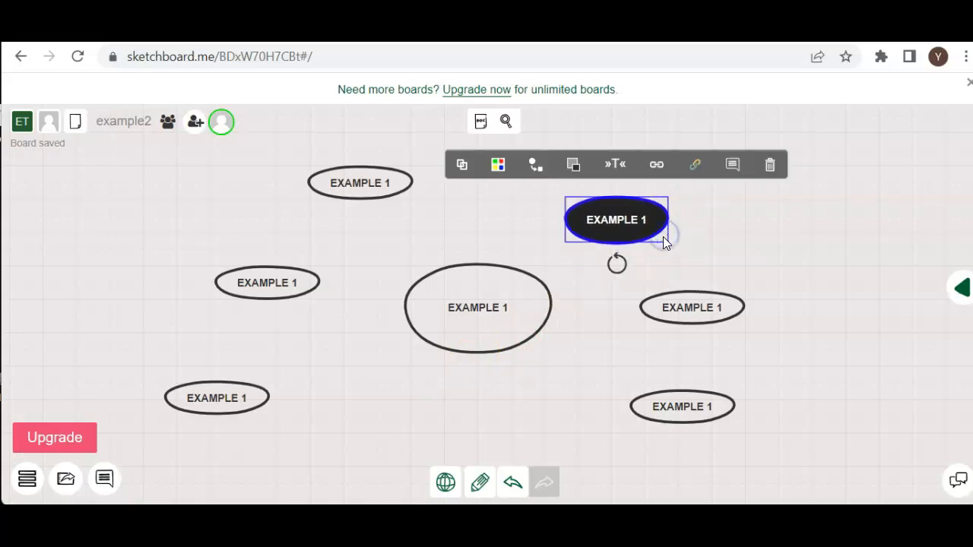
pyautogui.click(535, 167)
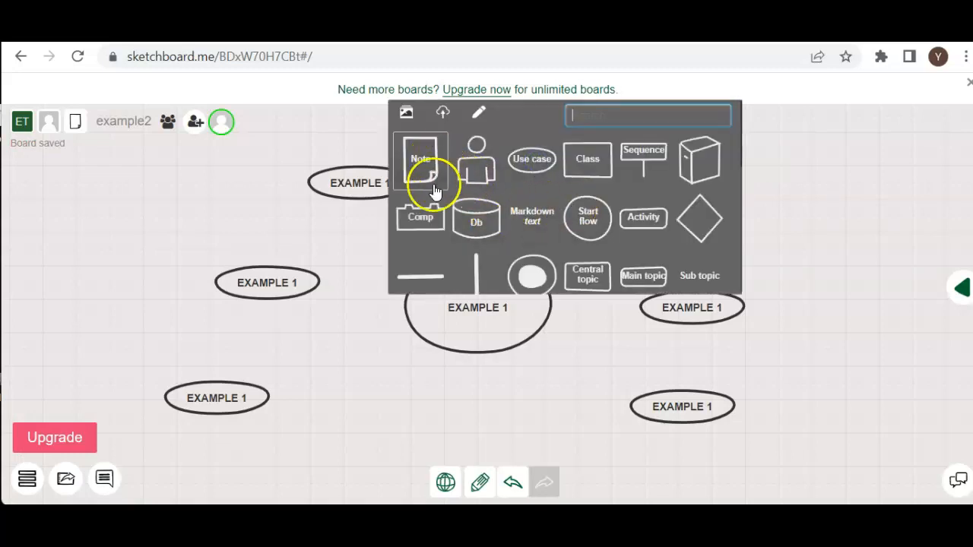
pyautogui.click(696, 173)
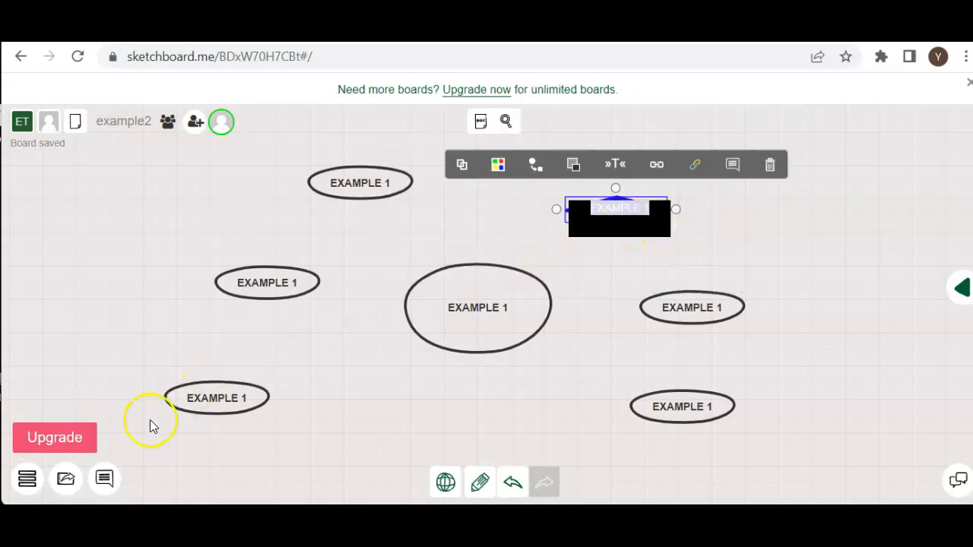
pyautogui.click(628, 220)
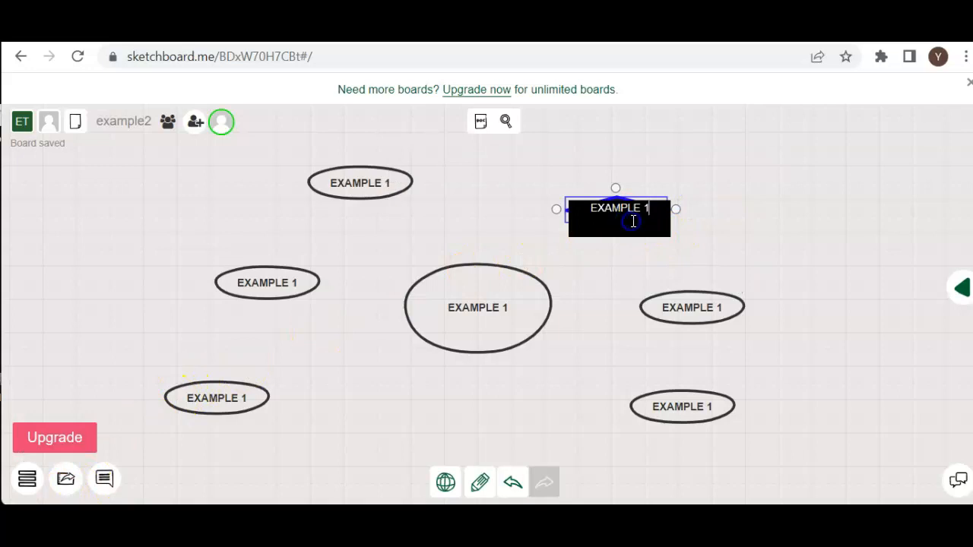
pyautogui.click(668, 175)
pyautogui.click(614, 209)
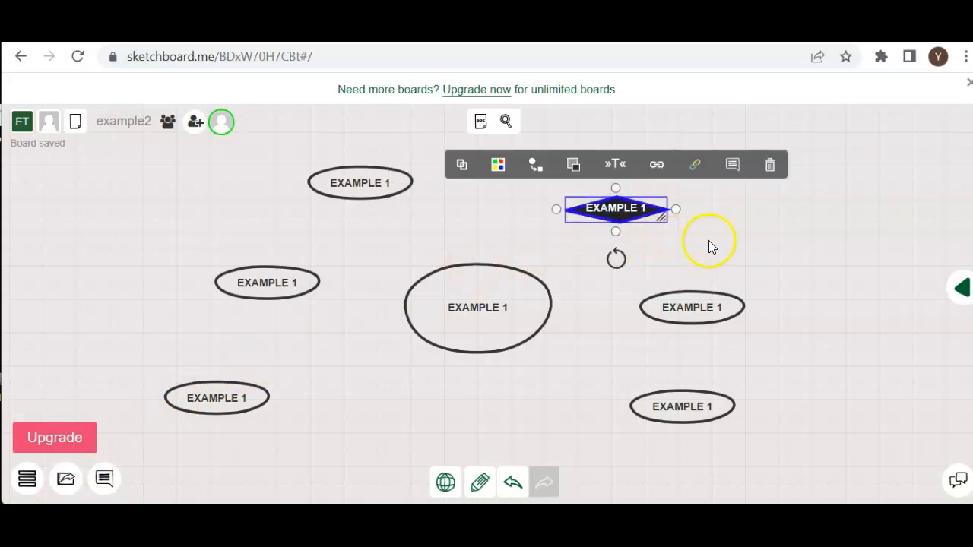
pyautogui.click(708, 241)
pyautogui.click(612, 210)
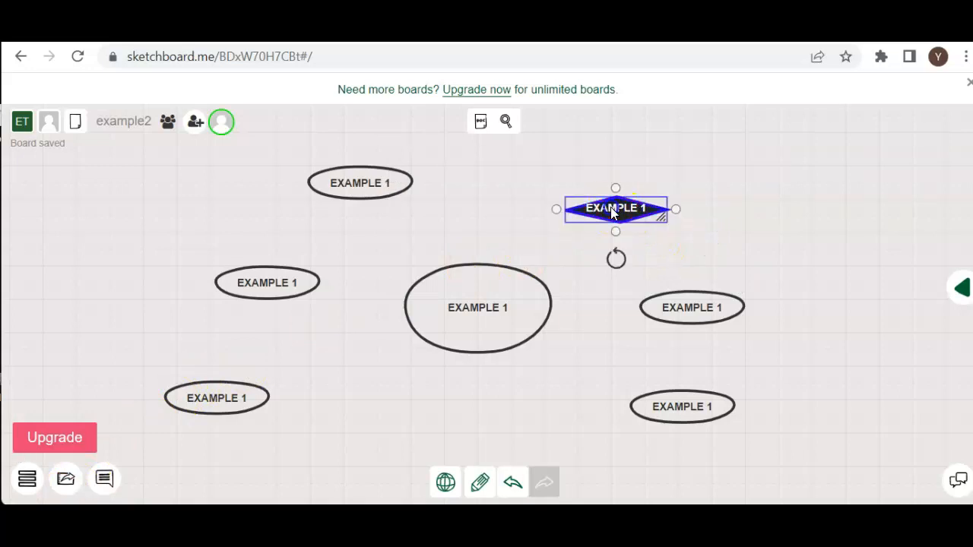
# Enlarge the black diamond, then link it with arrows to the topmost small ellipse, the large central ellipse and the ellipse just below the diamond.
pyautogui.moveTo(664, 220); pyautogui.dragTo(688, 262)
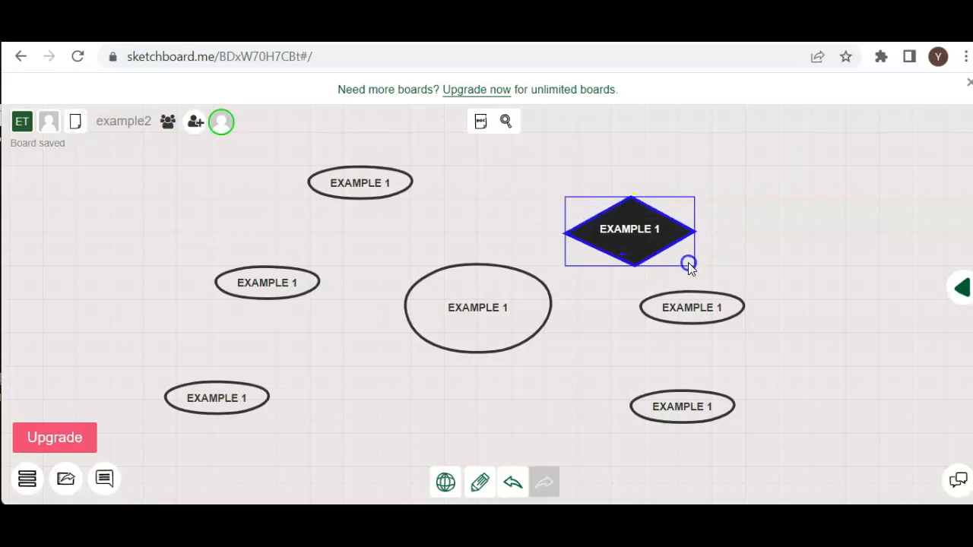
pyautogui.click(738, 230)
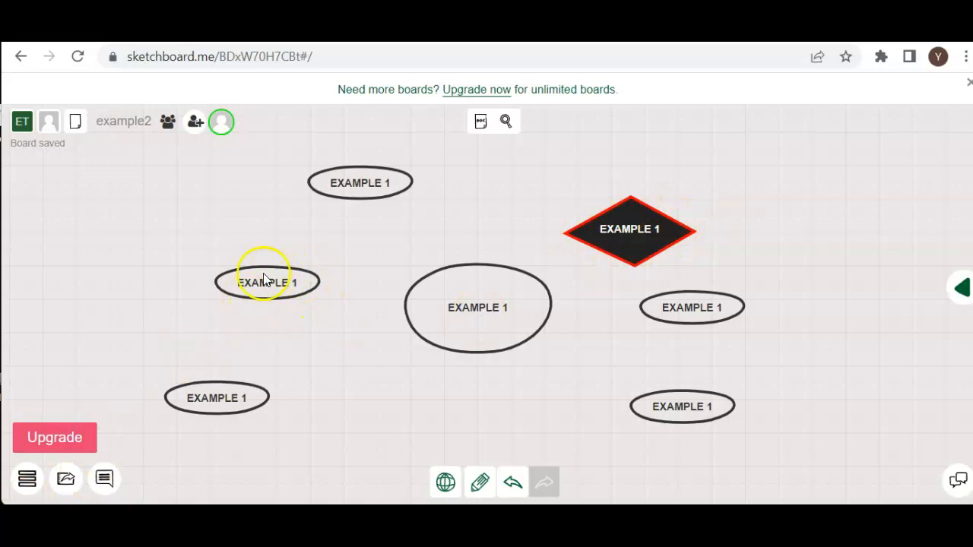
pyautogui.click(608, 237)
pyautogui.moveTo(556, 232); pyautogui.dragTo(394, 202)
pyautogui.click(617, 251)
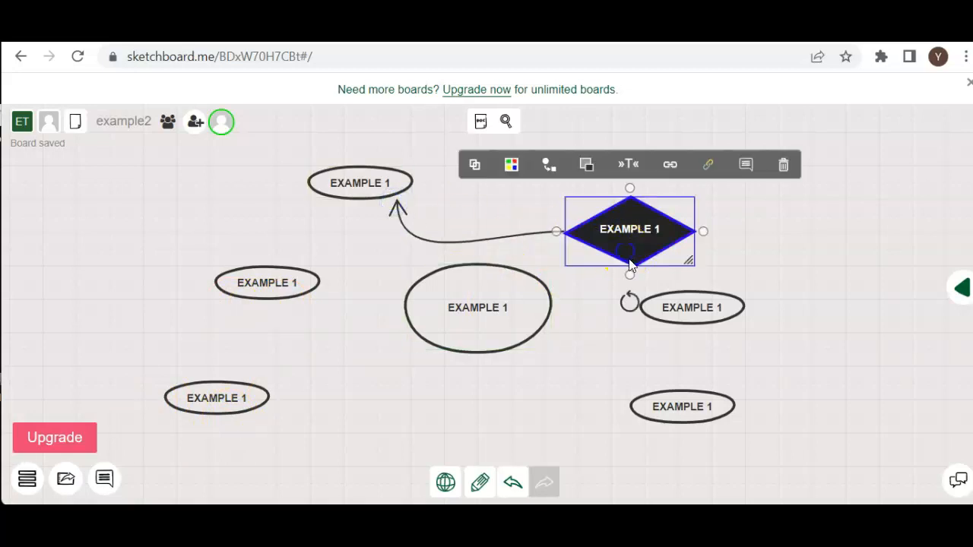
pyautogui.moveTo(632, 275); pyautogui.dragTo(536, 268)
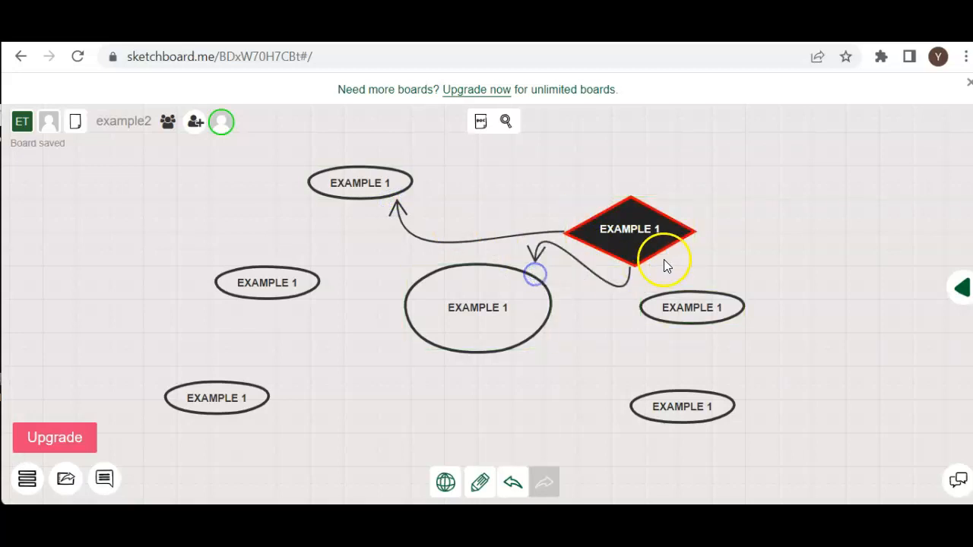
pyautogui.click(670, 249)
pyautogui.moveTo(703, 233); pyautogui.dragTo(703, 277)
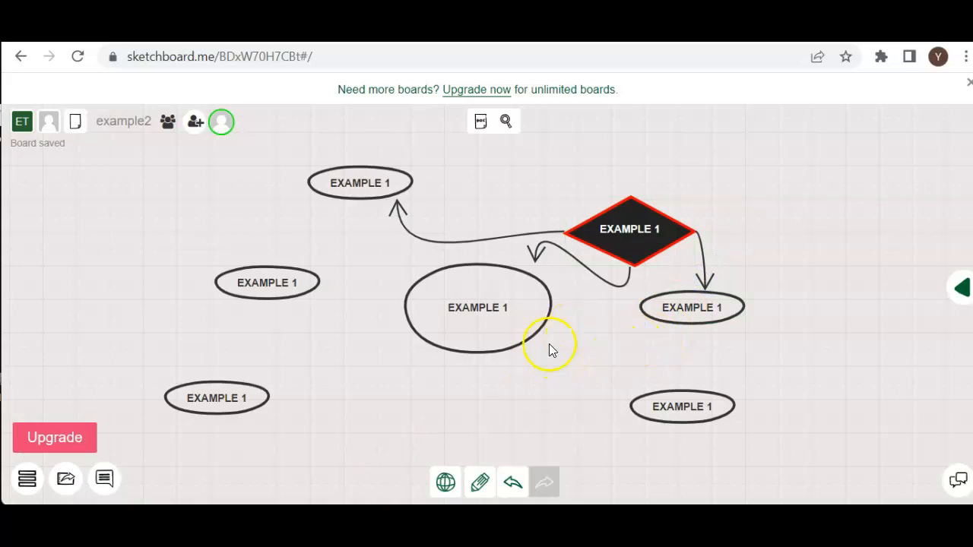
# Examine the whole linked diagram at several zoom levels, finishing with plenty of empty board around it.
pyautogui.scroll(1, 557, 340)
pyautogui.scroll(-4, 557, 340)
pyautogui.scroll(-3, 558, 333)
pyautogui.scroll(3, 558, 333)
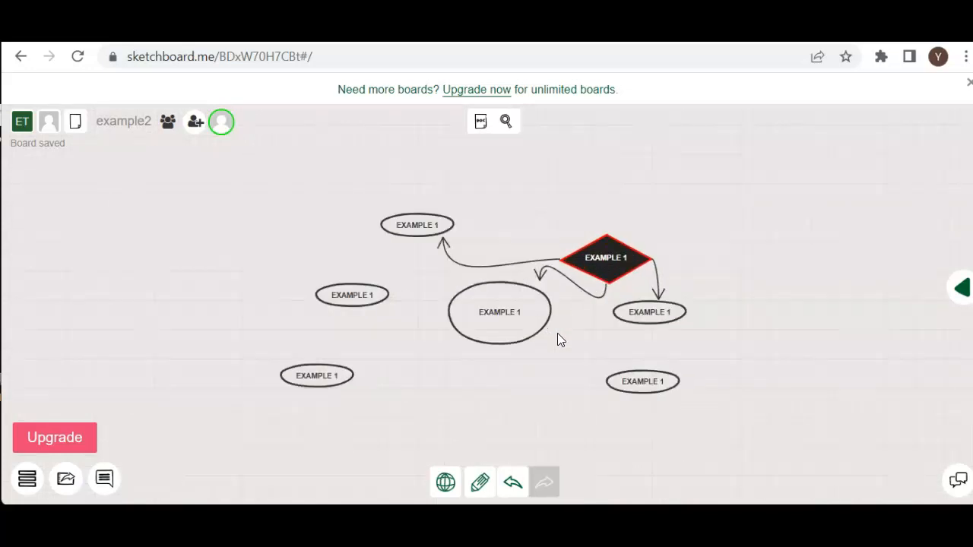
pyautogui.scroll(1, 557, 335)
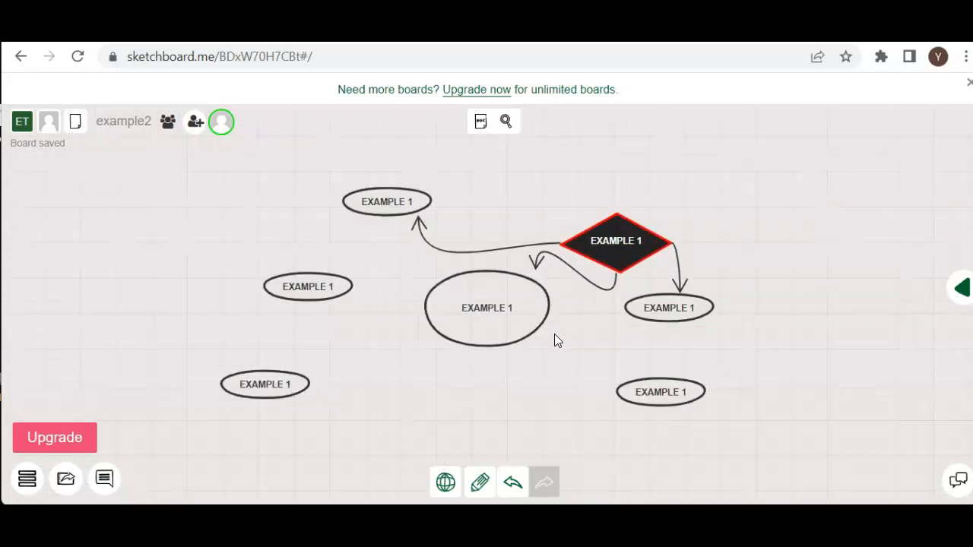
pyautogui.scroll(-3, 553, 335)
pyautogui.scroll(2, 554, 334)
pyautogui.scroll(1, 554, 339)
pyautogui.scroll(-4, 554, 338)
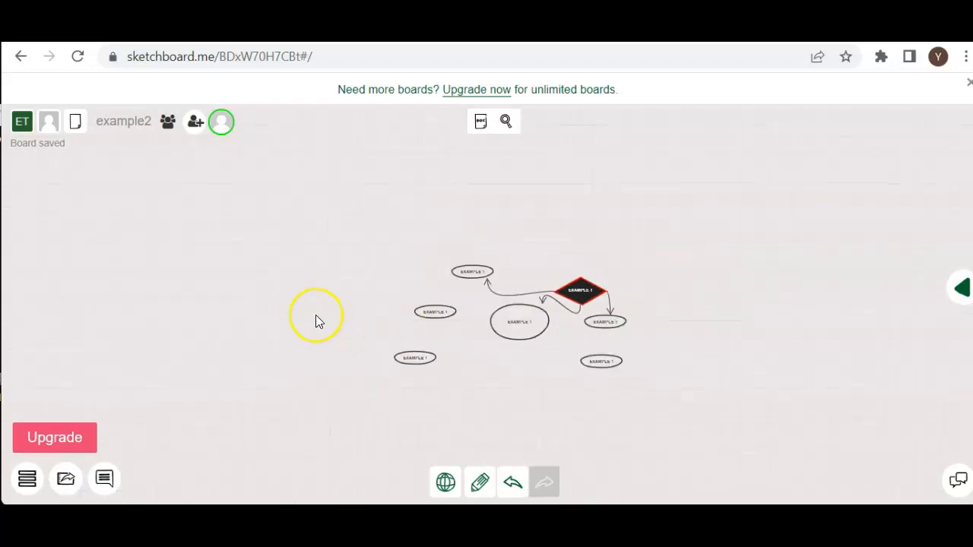
# Paste five copies of the small "EXAMPLE 1" ellipse, scattered over the empty board area west of the diagram.
pyautogui.click(503, 322)
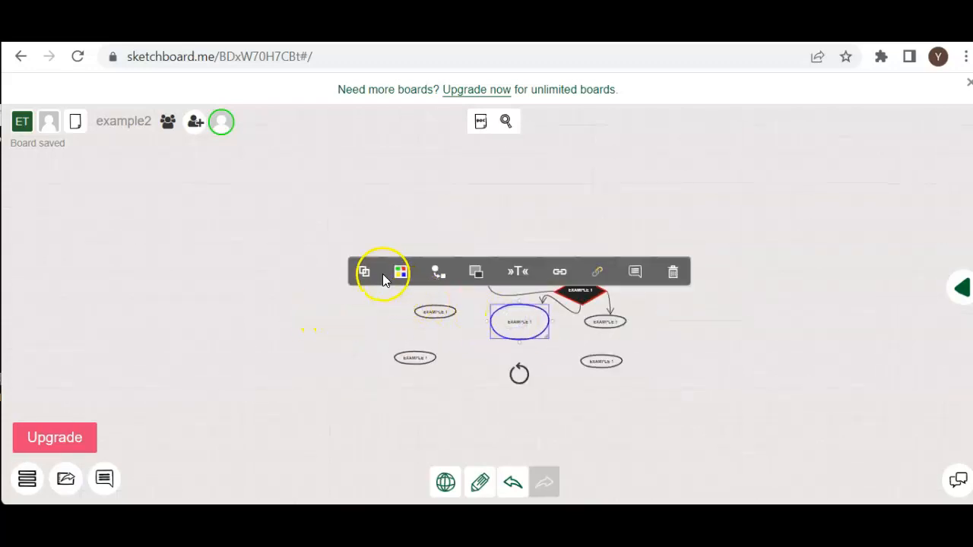
pyautogui.click(167, 255)
pyautogui.hotkey('ctrl', 'v')
pyautogui.click(186, 262)
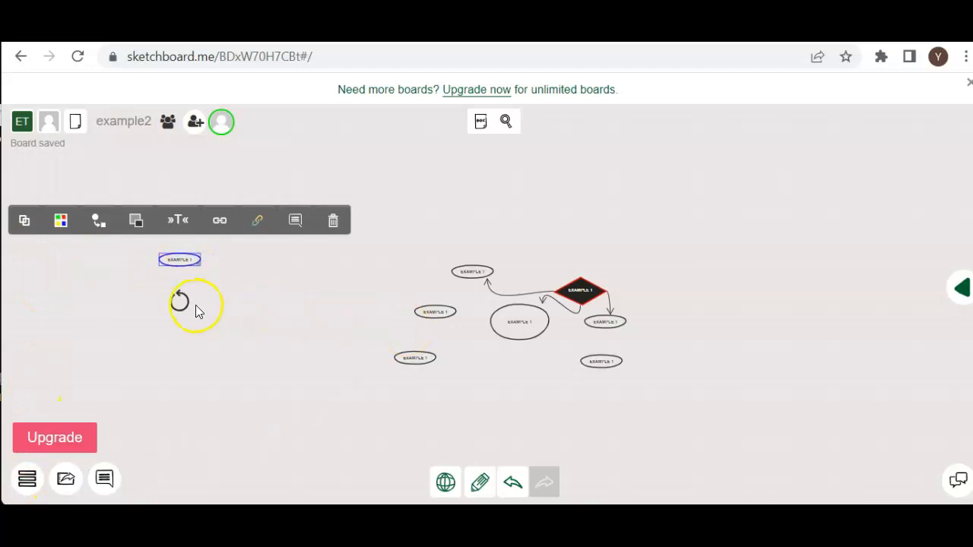
pyautogui.click(233, 307)
pyautogui.hotkey('ctrl', 'v')
pyautogui.click(165, 372)
pyautogui.hotkey('ctrl', 'v')
pyautogui.hotkey('ctrl', 'v')
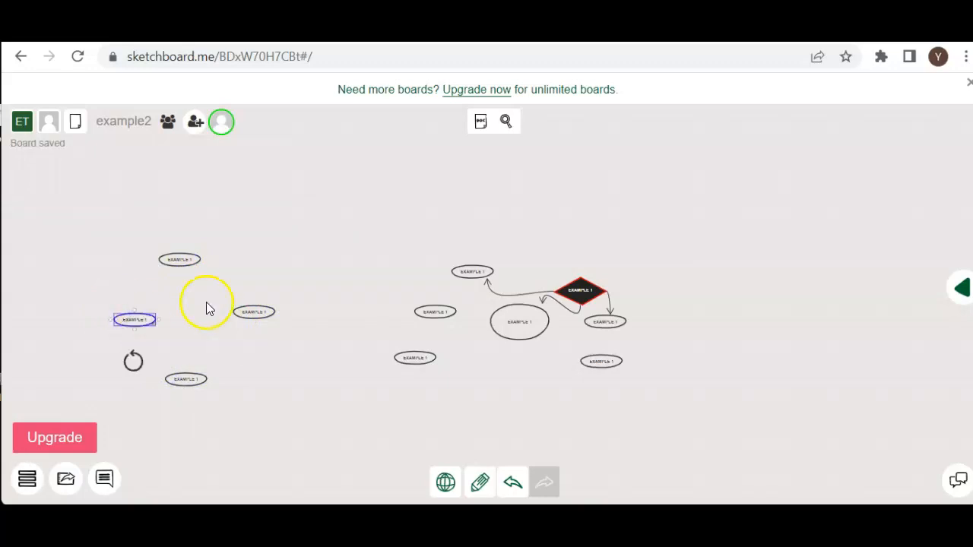
pyautogui.click(78, 263)
pyautogui.hotkey('ctrl', 'v')
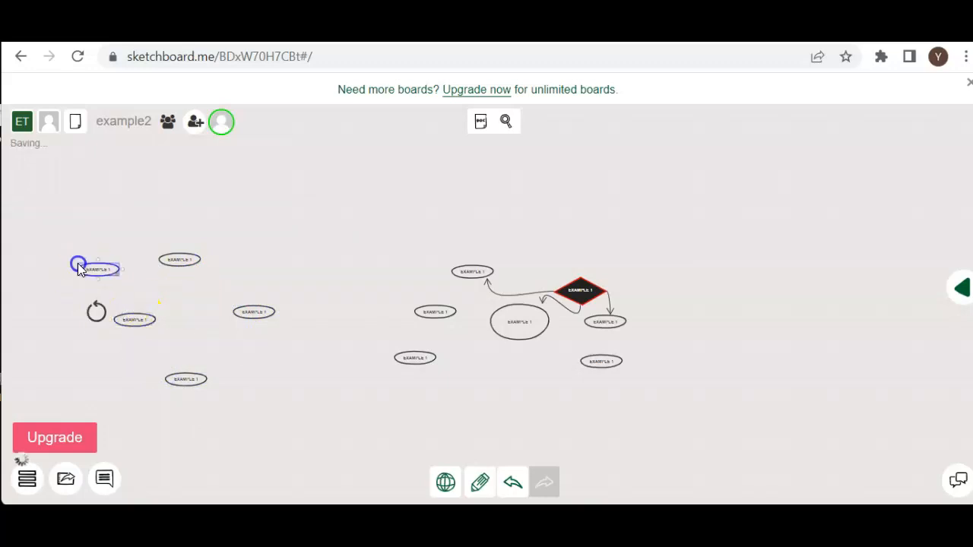
# Inspect the pasted ellipses and the original diagram, ending with the diamond and its linked shapes filling the view.
pyautogui.scroll(5, 77, 263)
pyautogui.scroll(-6, 211, 297)
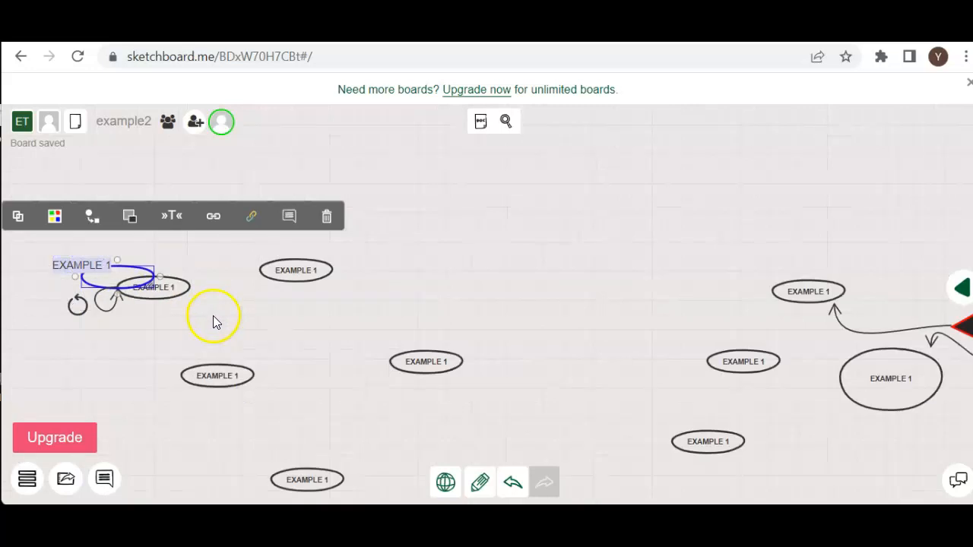
pyautogui.scroll(-1, 221, 330)
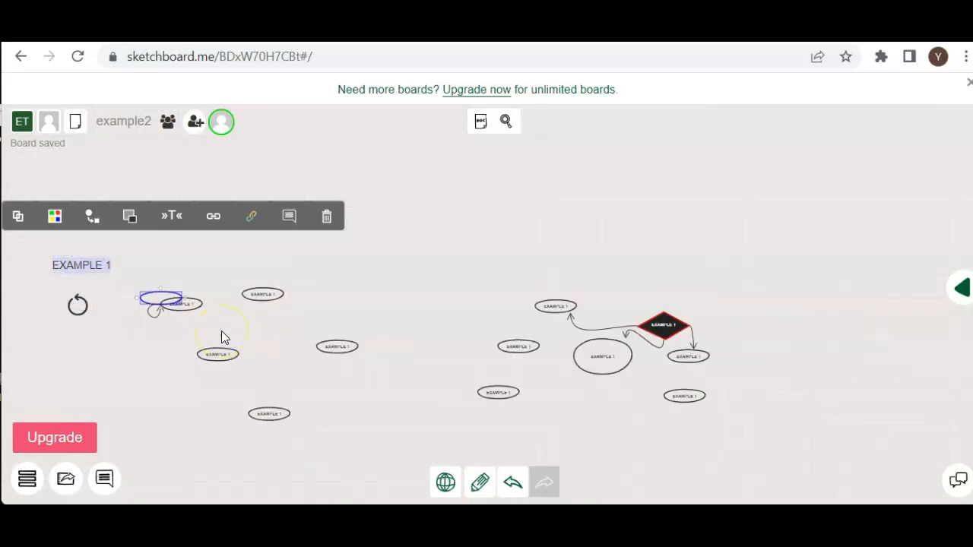
pyautogui.scroll(2, 221, 331)
pyautogui.moveTo(616, 343); pyautogui.dragTo(345, 329)
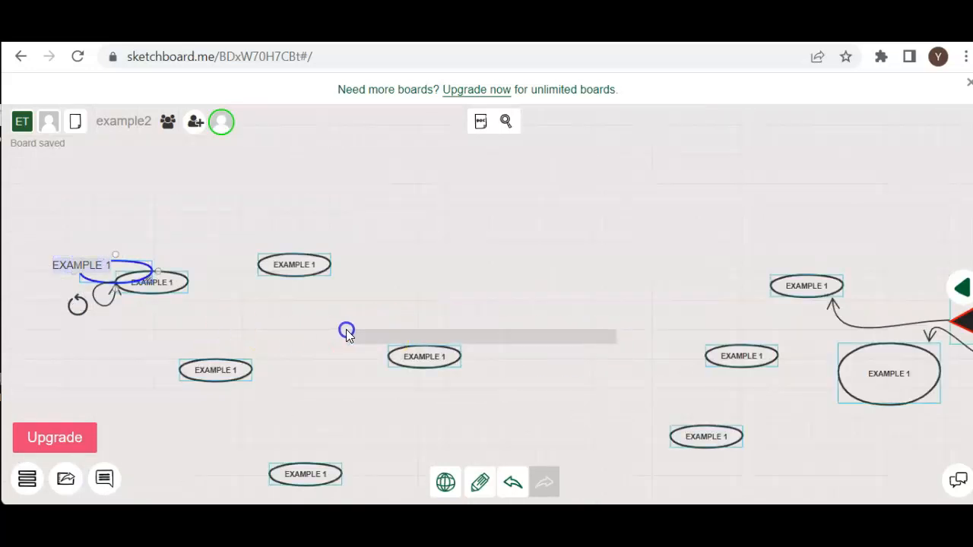
pyautogui.click(924, 362)
pyautogui.scroll(-1, 821, 375)
pyautogui.scroll(1, 821, 376)
pyautogui.click(822, 375)
pyautogui.scroll(4, 808, 387)
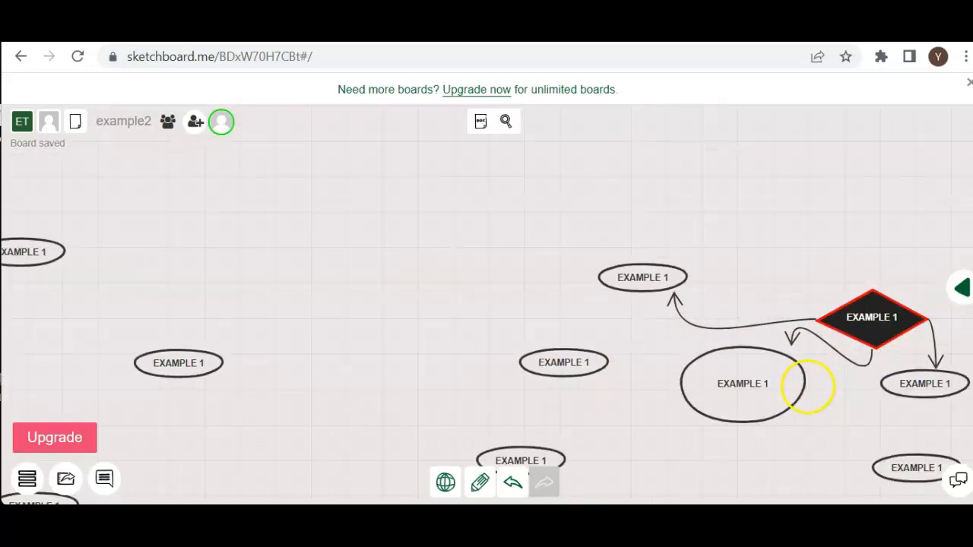
pyautogui.scroll(-5, 787, 388)
pyautogui.scroll(5, 787, 388)
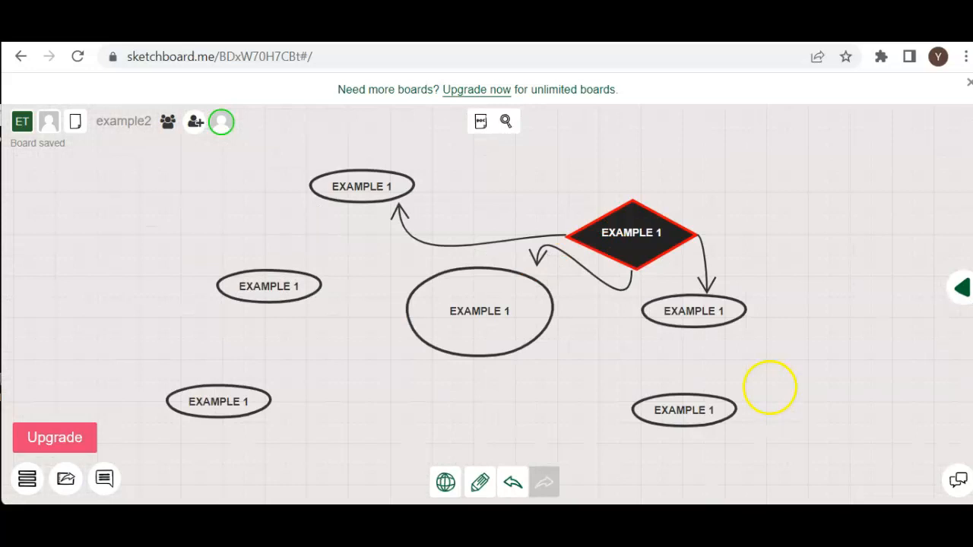
pyautogui.scroll(-1, 749, 395)
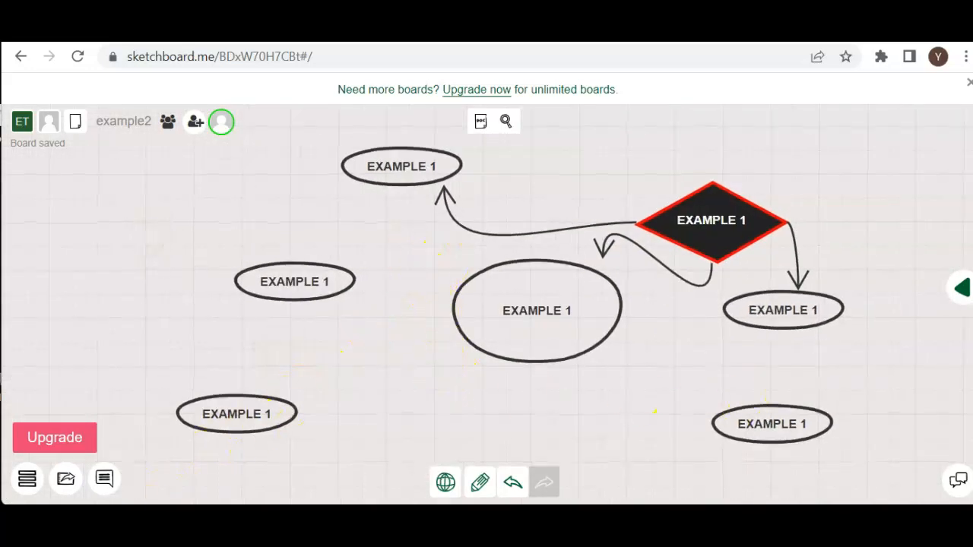
# Go to the team's boards dashboard to view its boards and templates, then return to the example2 board.
pyautogui.click(27, 479)
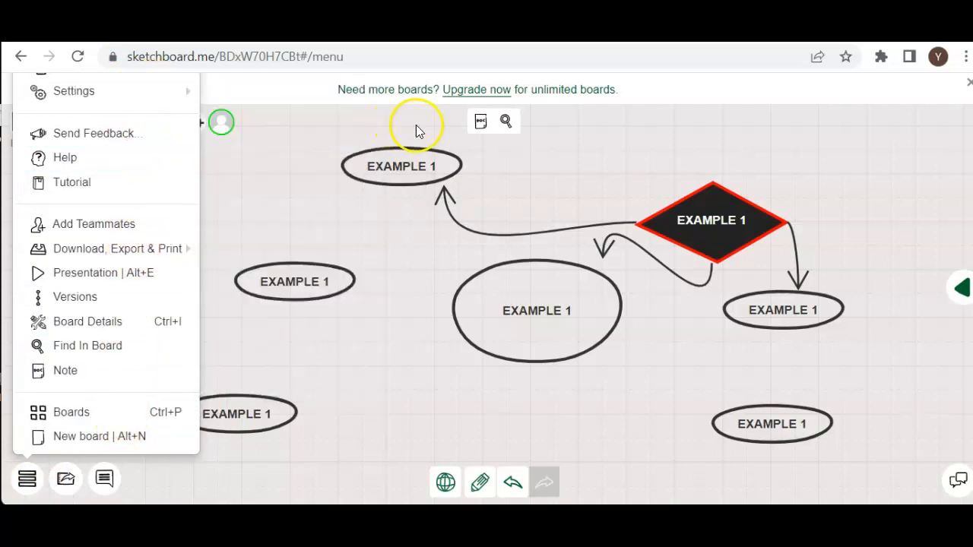
pyautogui.click(260, 124)
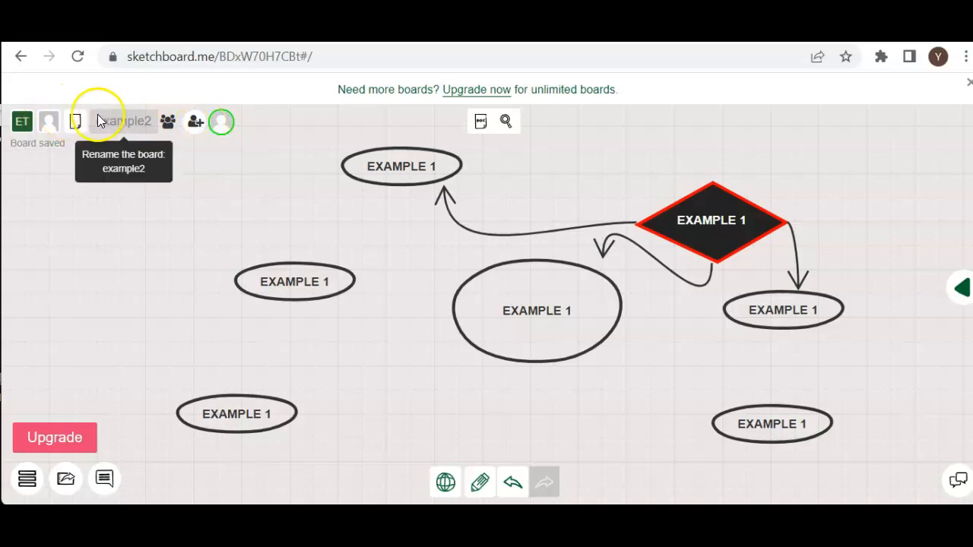
pyautogui.click(28, 479)
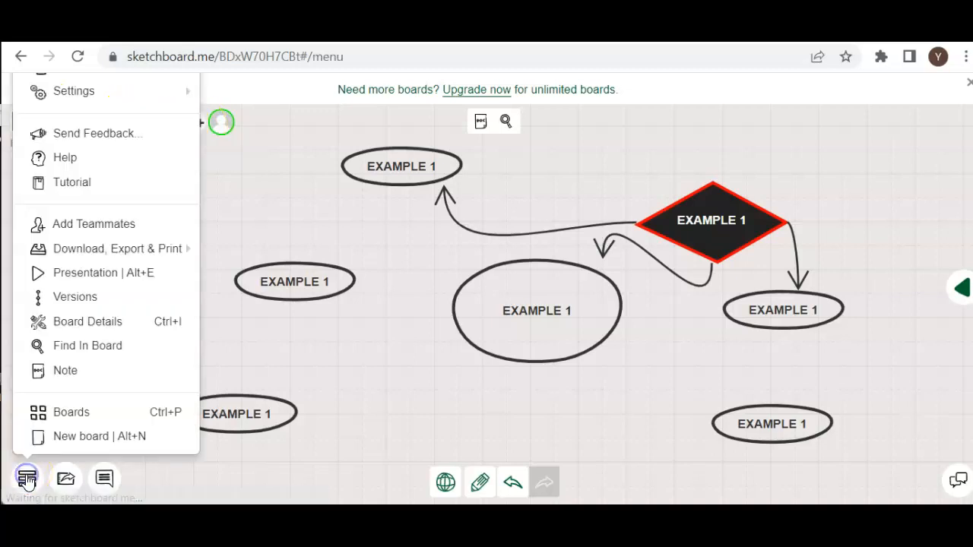
pyautogui.click(89, 423)
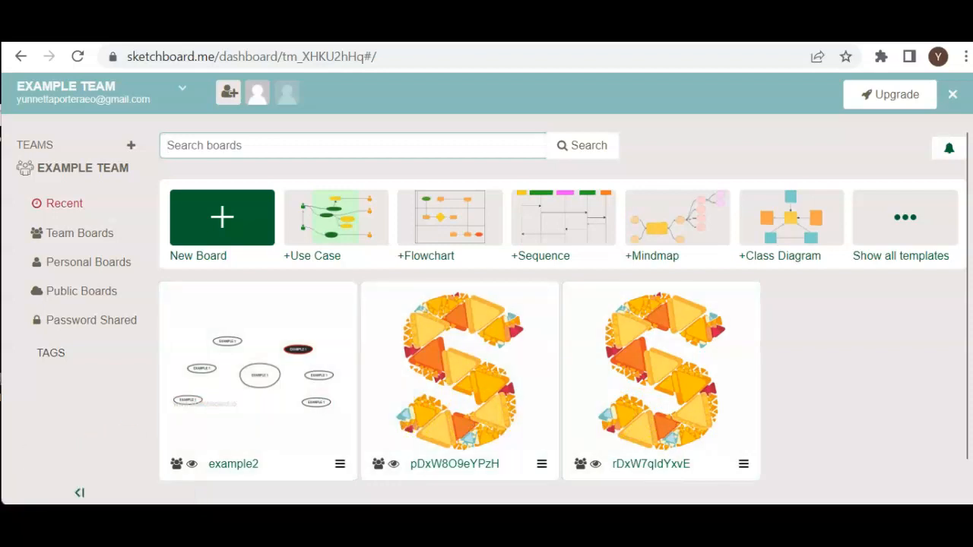
pyautogui.click(21, 56)
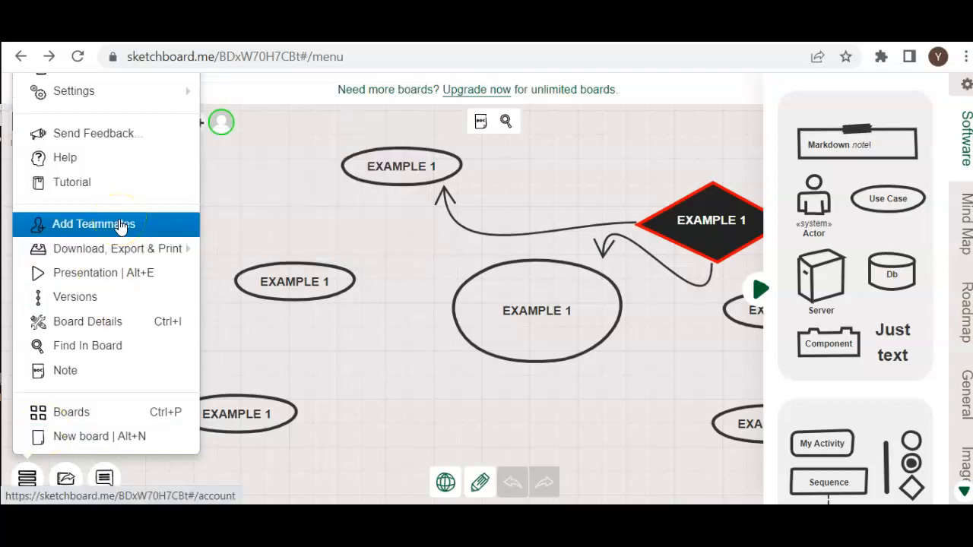
# Examine the board's download, export and print options, including the image and PDF download formats.
pyautogui.click(122, 248)
pyautogui.click(245, 244)
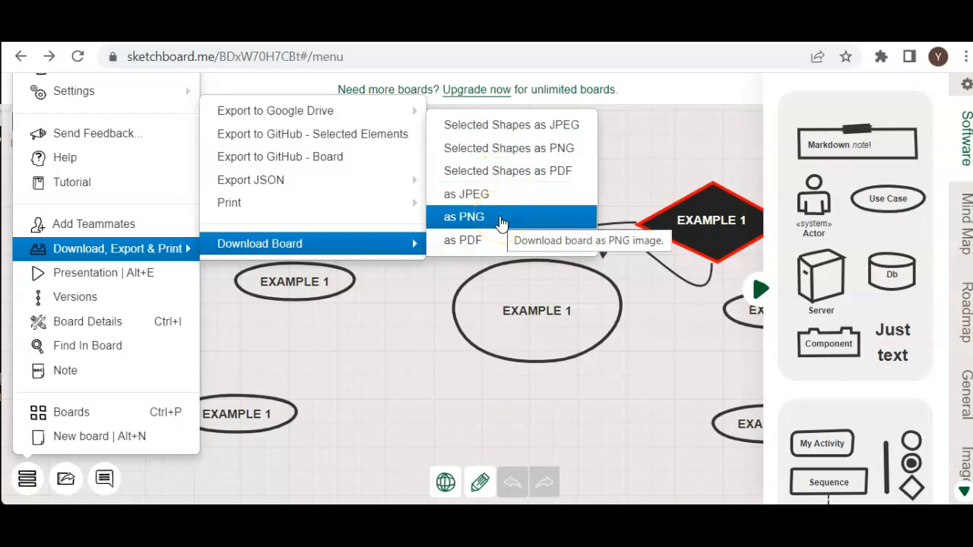
pyautogui.moveTo(384, 110)
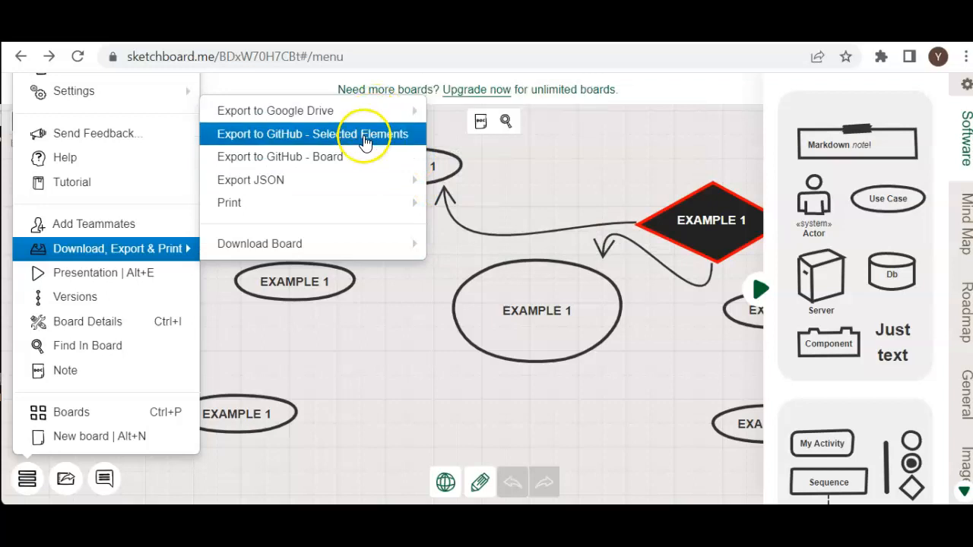
pyautogui.moveTo(346, 204)
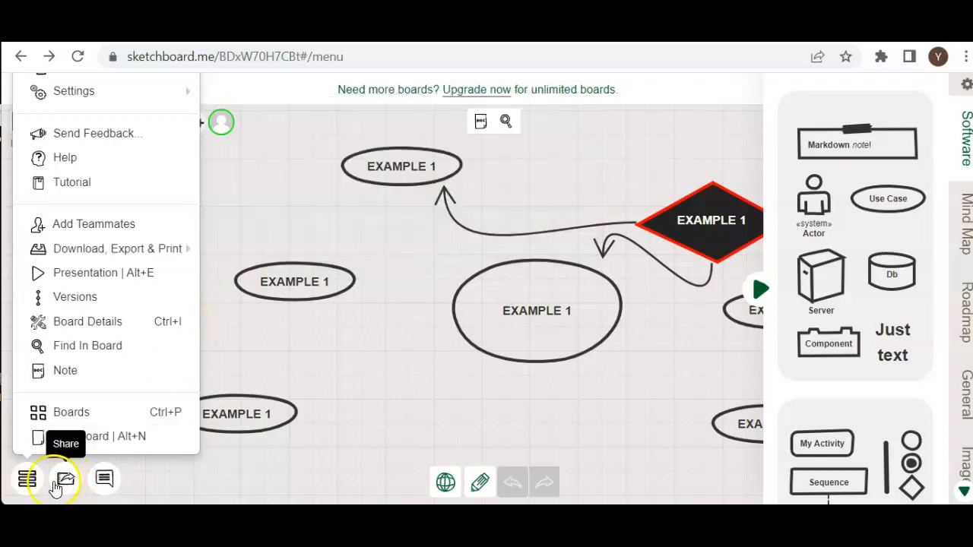
pyautogui.click(27, 478)
# Review the board's sharing options, then open the comments view and close it again.
pyautogui.click(65, 479)
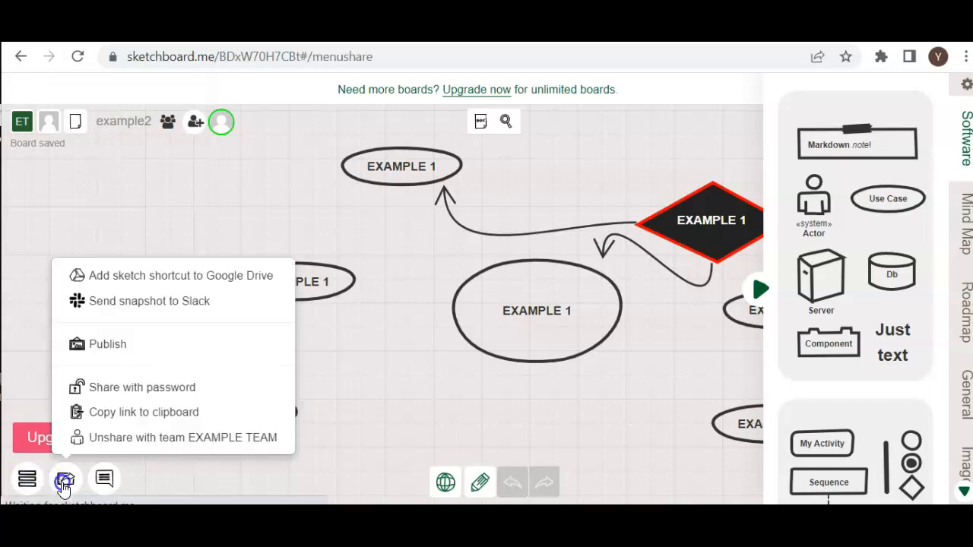
pyautogui.click(143, 298)
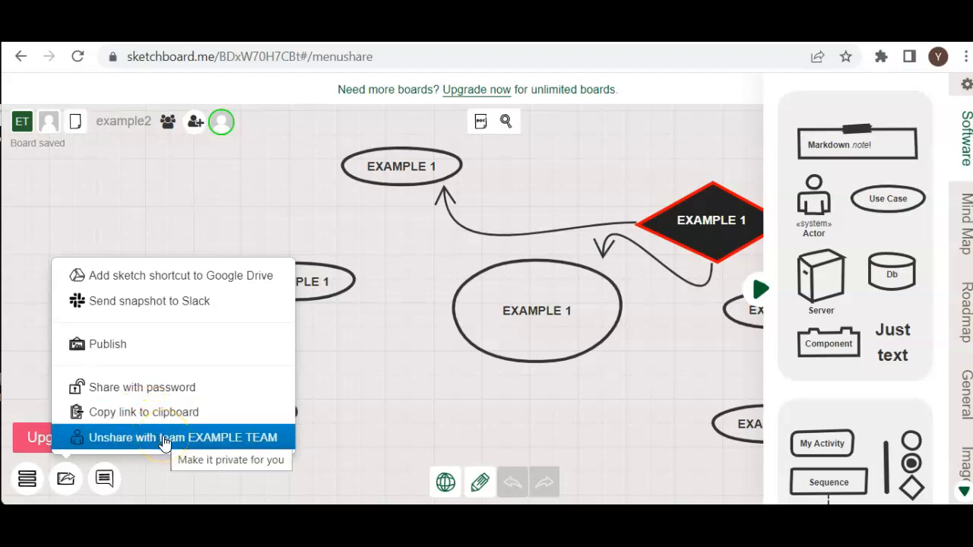
pyautogui.click(66, 479)
pyautogui.click(103, 479)
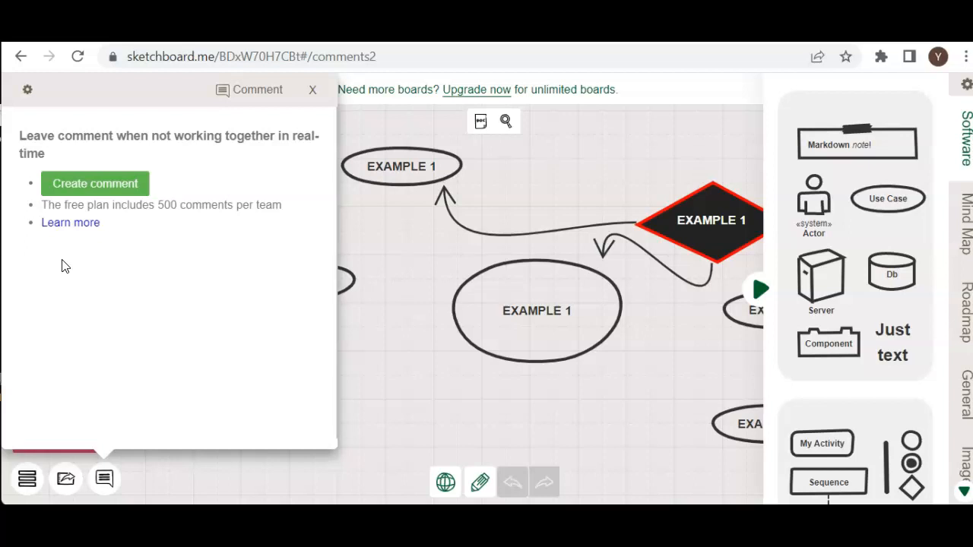
pyautogui.click(104, 479)
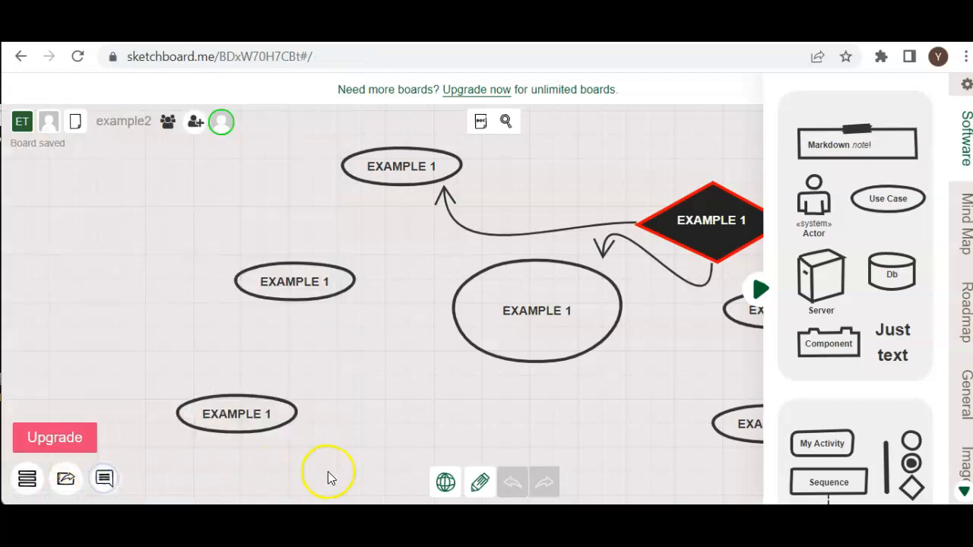
# Show the board in Map View, then zoom back in on the empty area between the two groups of ellipses.
pyautogui.click(444, 483)
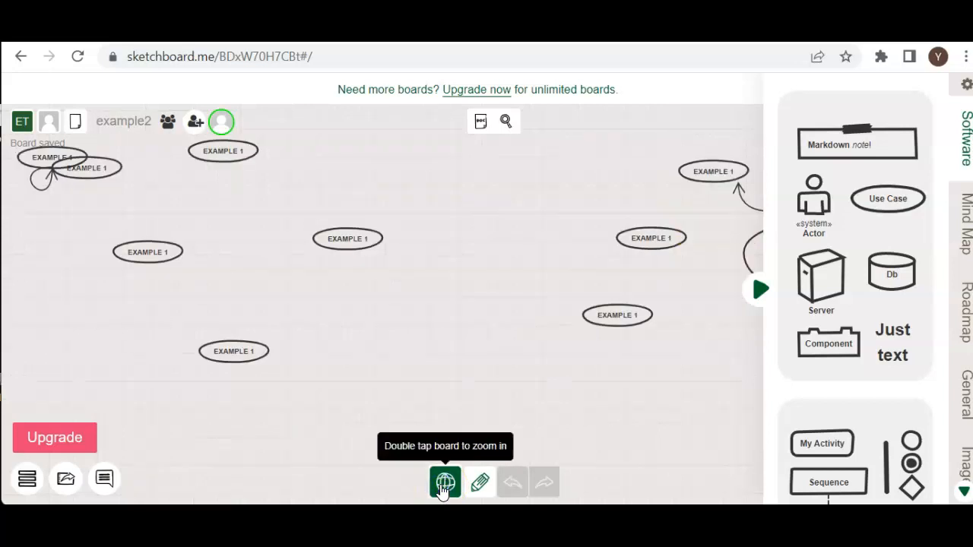
pyautogui.doubleClick(441, 347)
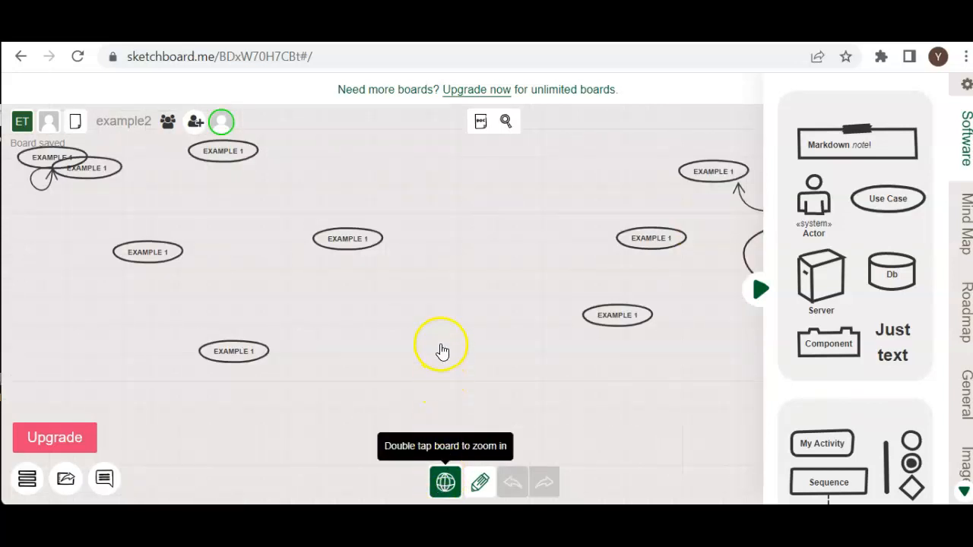
pyautogui.click(440, 343)
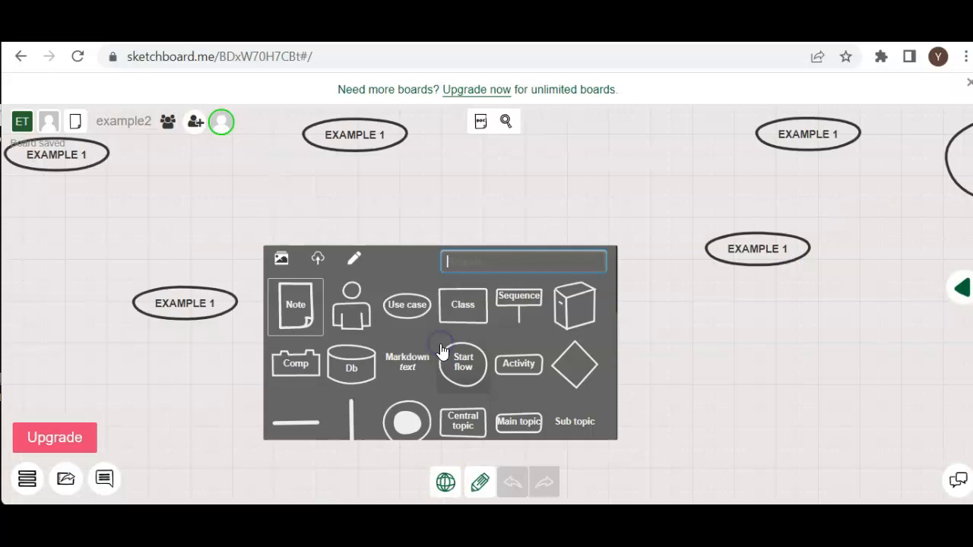
# Browse the shape picker on the empty board area to examine the available shapes and icons, then close it without adding any.
pyautogui.click(461, 210)
pyautogui.click(459, 230)
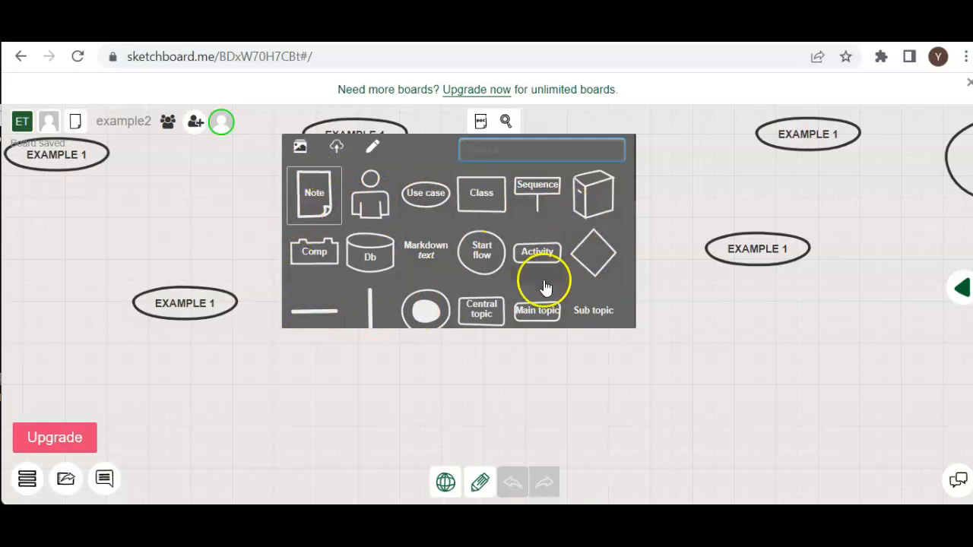
pyautogui.scroll(-6, 532, 281)
pyautogui.scroll(-10, 523, 285)
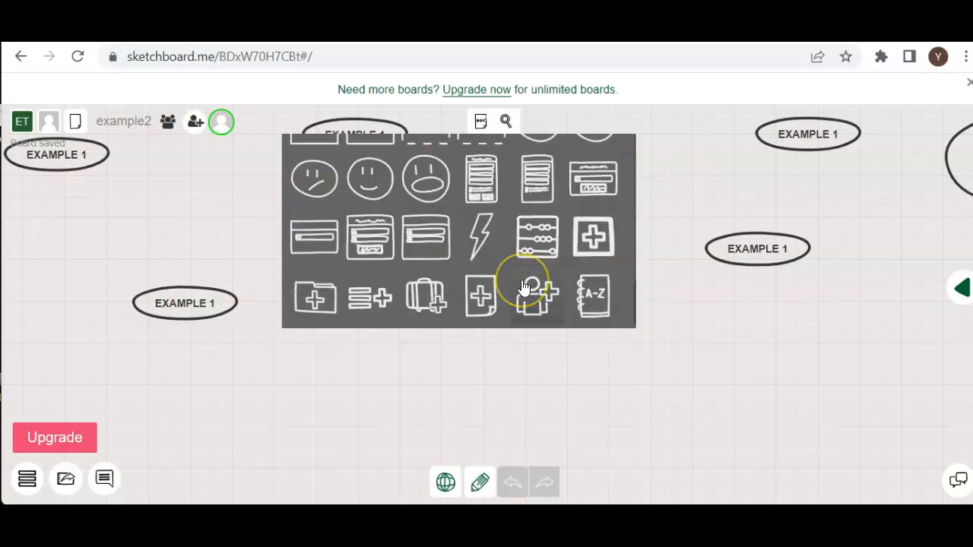
pyautogui.scroll(3, 522, 284)
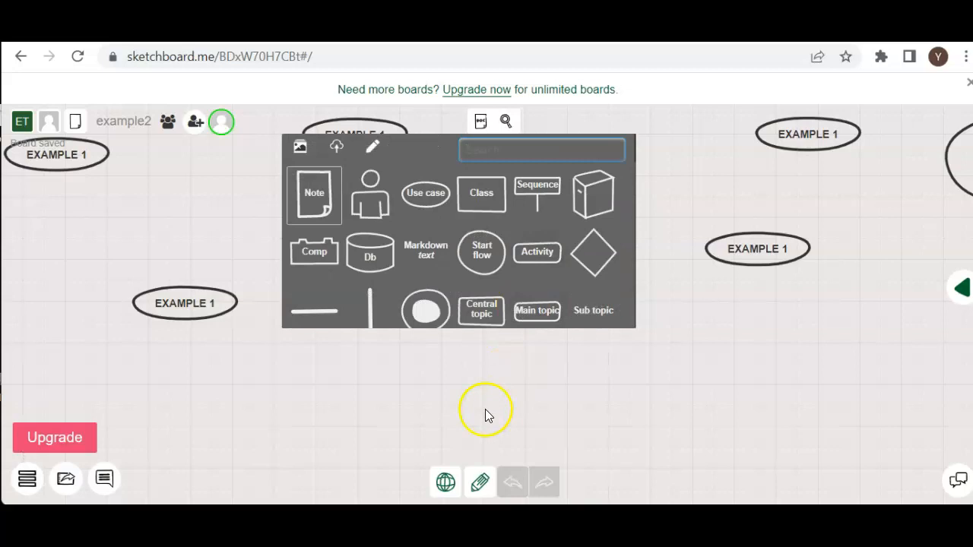
pyautogui.click(481, 411)
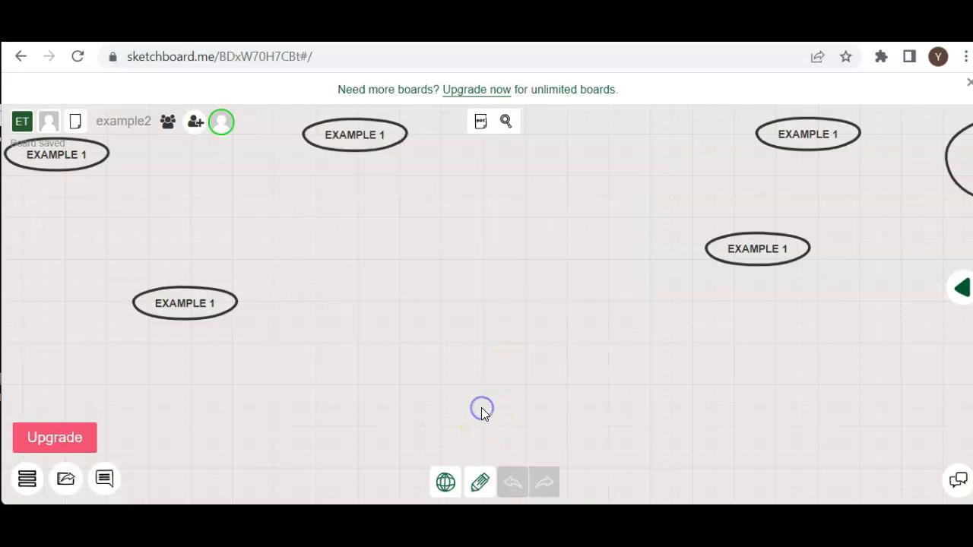
# Draw a dark blue freehand heart in the empty area between the ellipses and a freehand square above it.
pyautogui.click(480, 482)
pyautogui.click(479, 445)
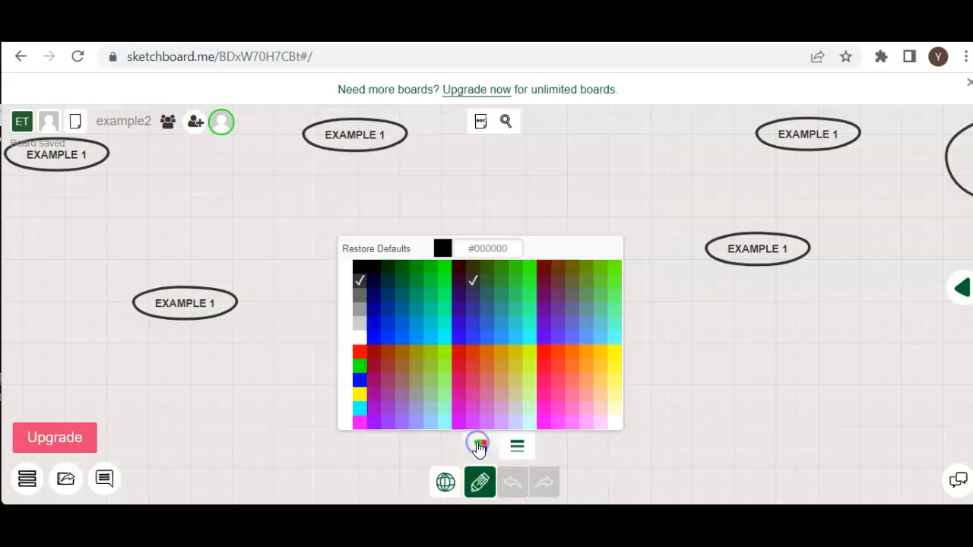
pyautogui.click(365, 290)
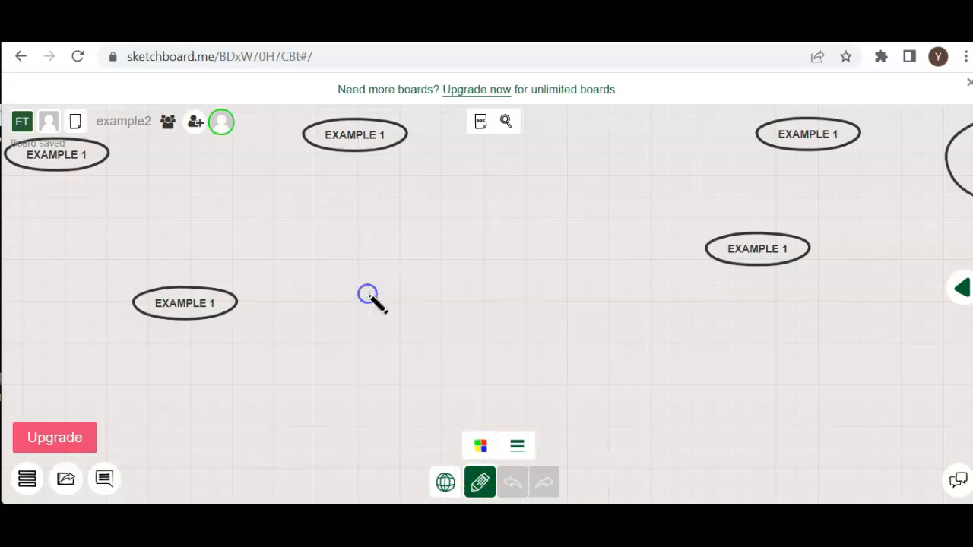
pyautogui.moveTo(481, 288)
pyautogui.mouseDown()
pyautogui.moveTo(415, 264)
pyautogui.moveTo(362, 326)
pyautogui.moveTo(417, 382)
pyautogui.moveTo(488, 406)
pyautogui.moveTo(555, 390)
pyautogui.moveTo(588, 333)
pyautogui.moveTo(585, 294)
pyautogui.moveTo(564, 277)
pyautogui.moveTo(475, 296)
pyautogui.mouseUp()
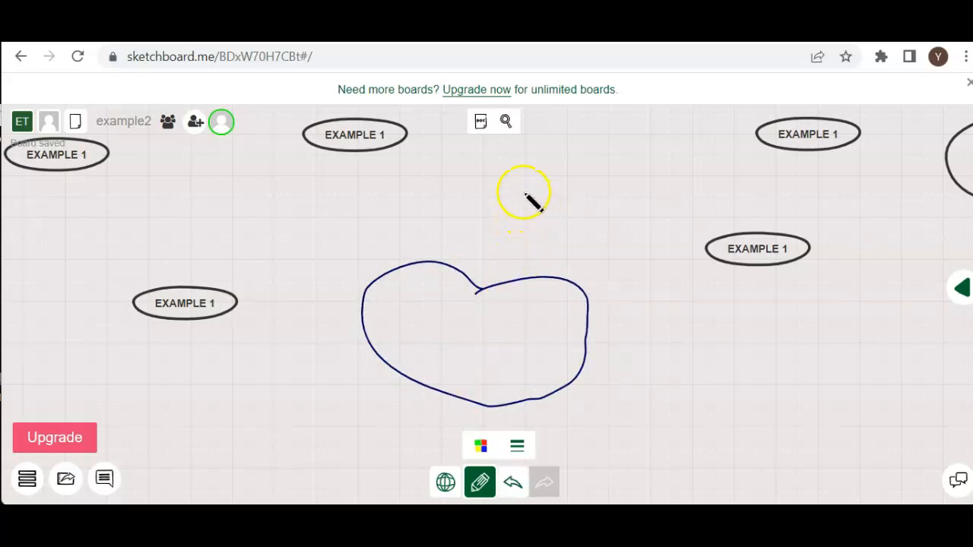
pyautogui.moveTo(508, 161)
pyautogui.mouseDown()
pyautogui.moveTo(497, 254)
pyautogui.moveTo(608, 264)
pyautogui.moveTo(608, 152)
pyautogui.moveTo(514, 147)
pyautogui.moveTo(505, 160)
pyautogui.mouseUp()
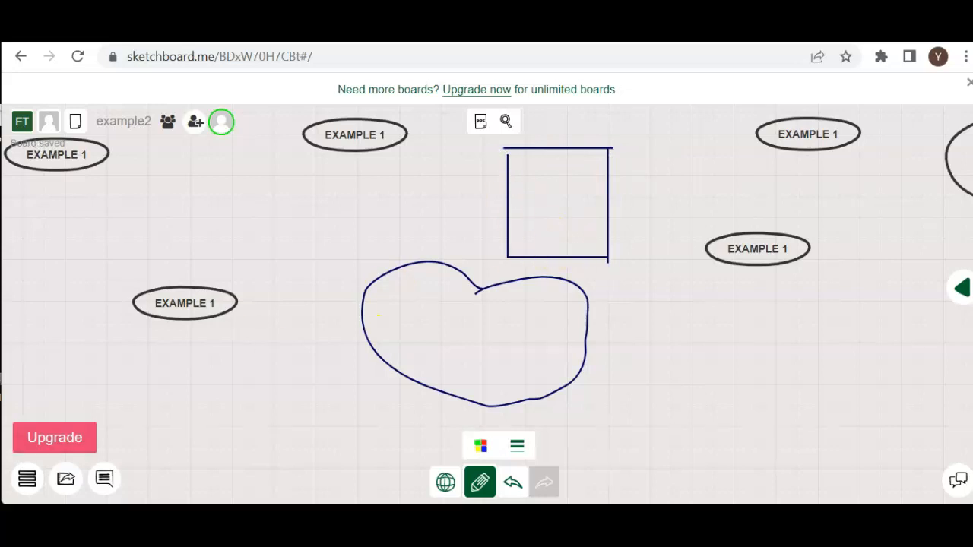
# Set the freehand line weight to the third-thickest option, draw a triangle below the lower-right ellipse, and leave freehand mode.
pyautogui.click(518, 447)
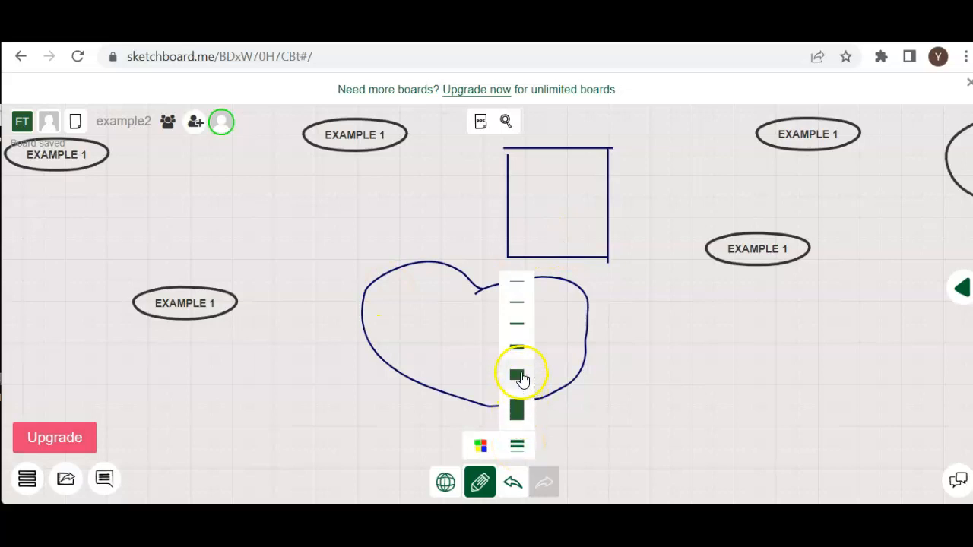
pyautogui.click(525, 347)
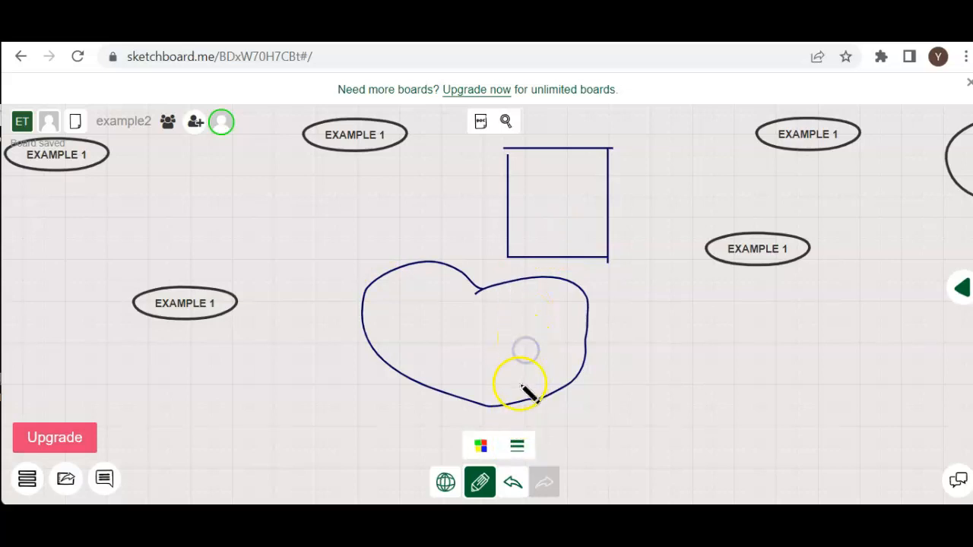
pyautogui.moveTo(700, 403)
pyautogui.mouseDown()
pyautogui.moveTo(708, 366)
pyautogui.moveTo(747, 339)
pyautogui.moveTo(776, 389)
pyautogui.moveTo(699, 398)
pyautogui.mouseUp()
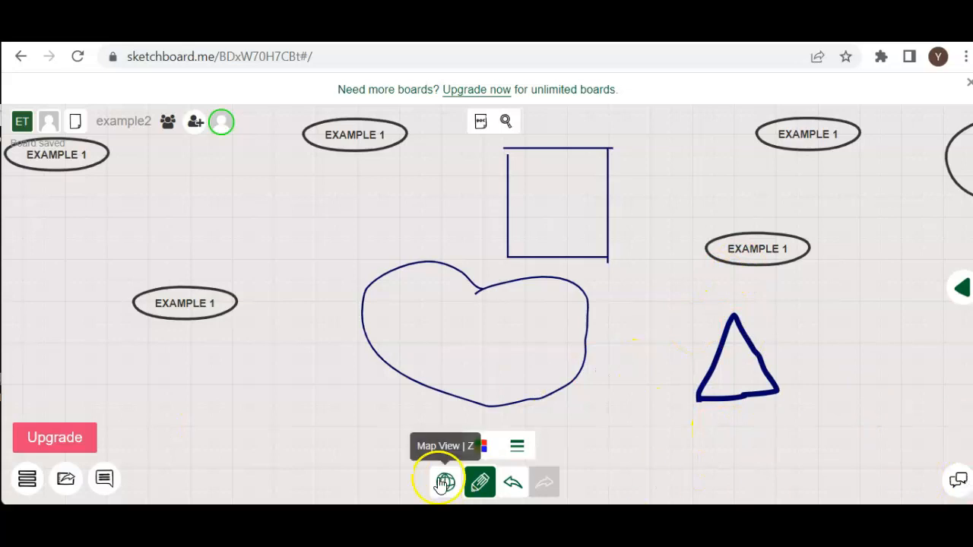
pyautogui.click(483, 490)
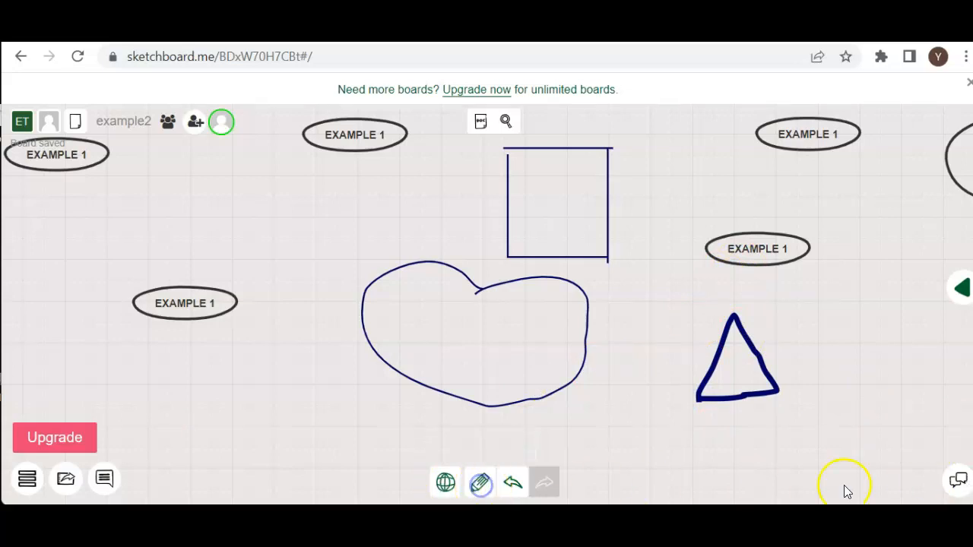
# Send the message "HI WHAT YOU DOING?" in the board's ephemeral chat.
pyautogui.click(956, 493)
pyautogui.click(833, 431)
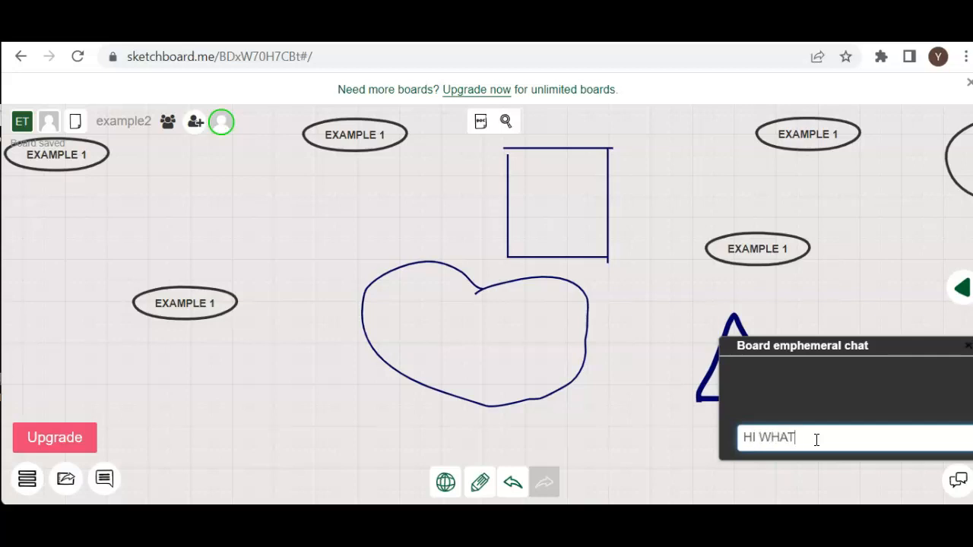
pyautogui.write('YOU DOING?')
pyautogui.press('Return')
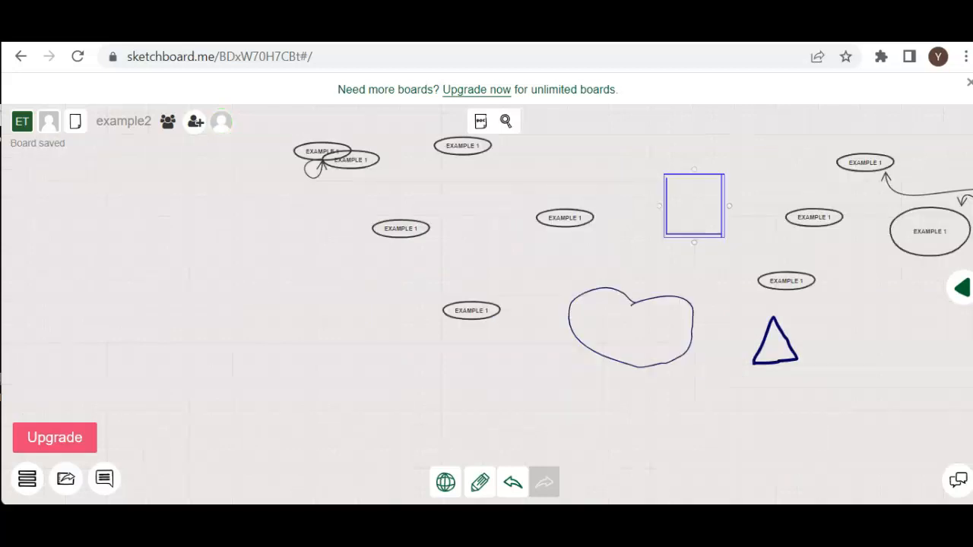